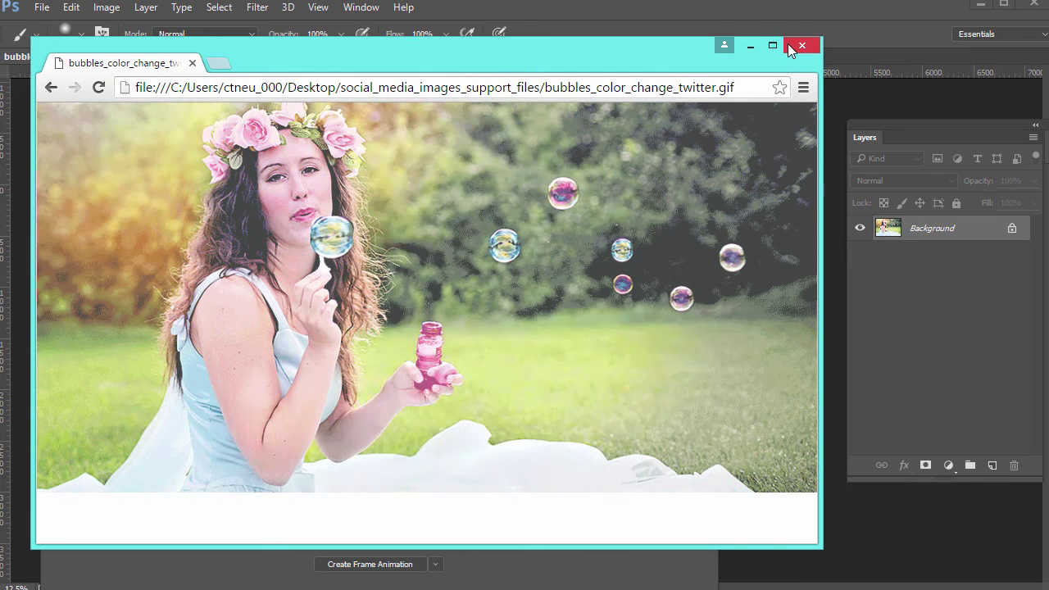
# - Close the Chrome window previewing bubbles_color_change_twitter.gif
pyautogui.click(787, 43)
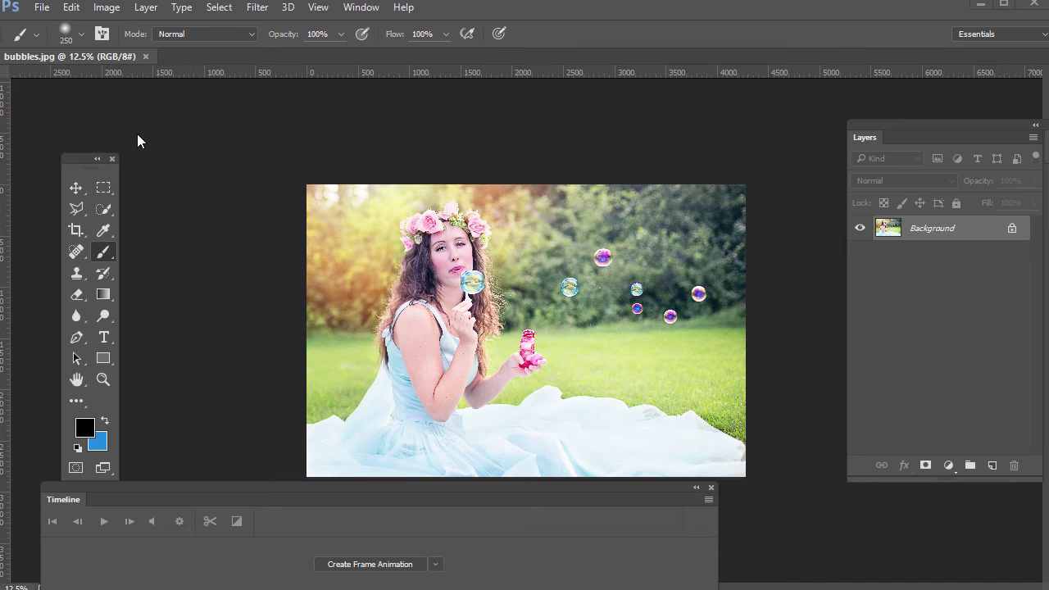
# - Set the Crop tool to 1024 px × 597 px at 72 px/in
pyautogui.click(359, 8)
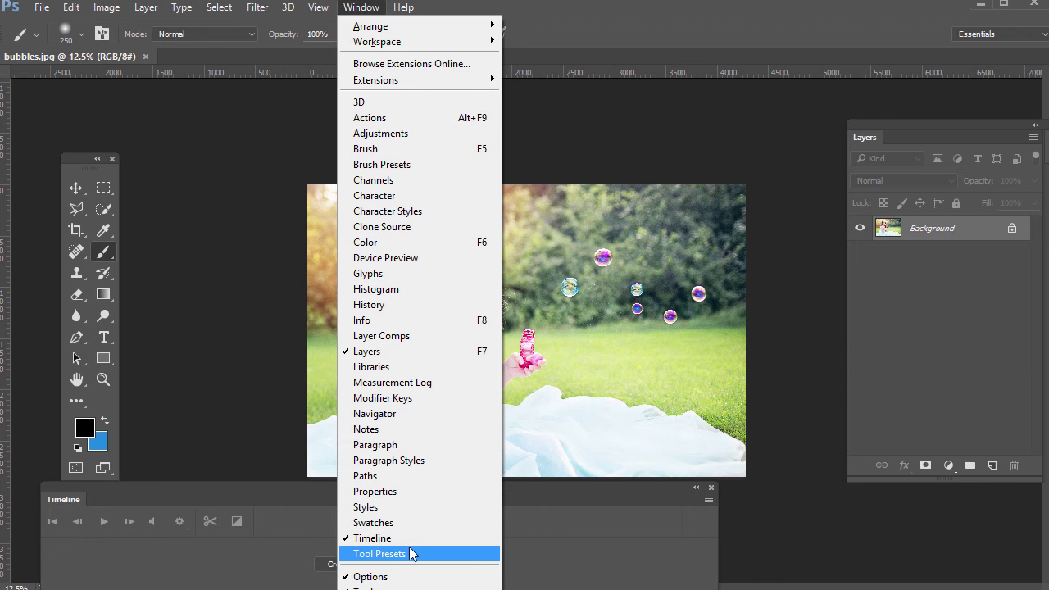
pyautogui.click(266, 491)
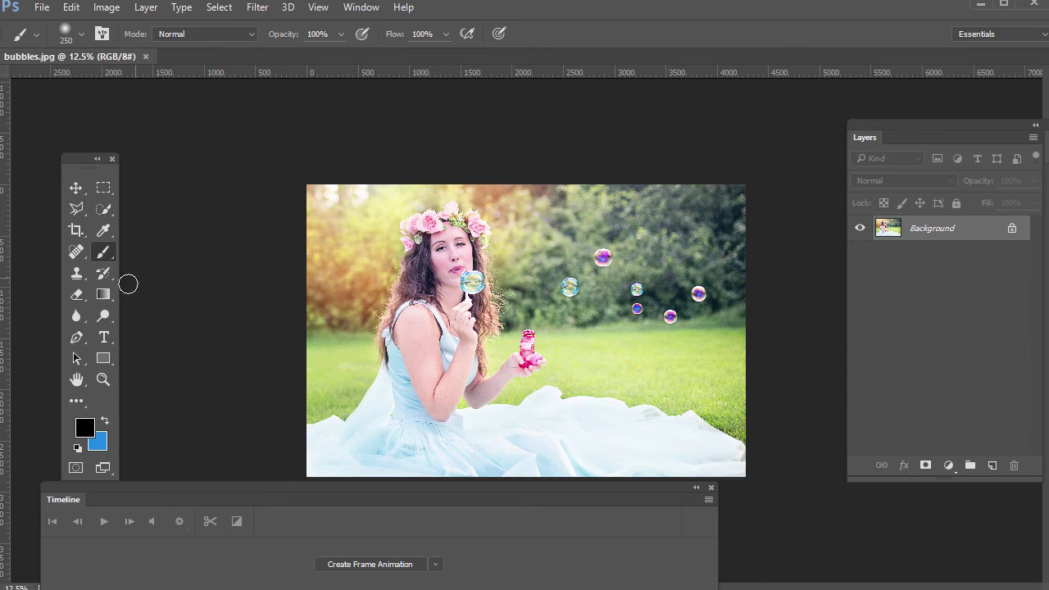
pyautogui.click(76, 232)
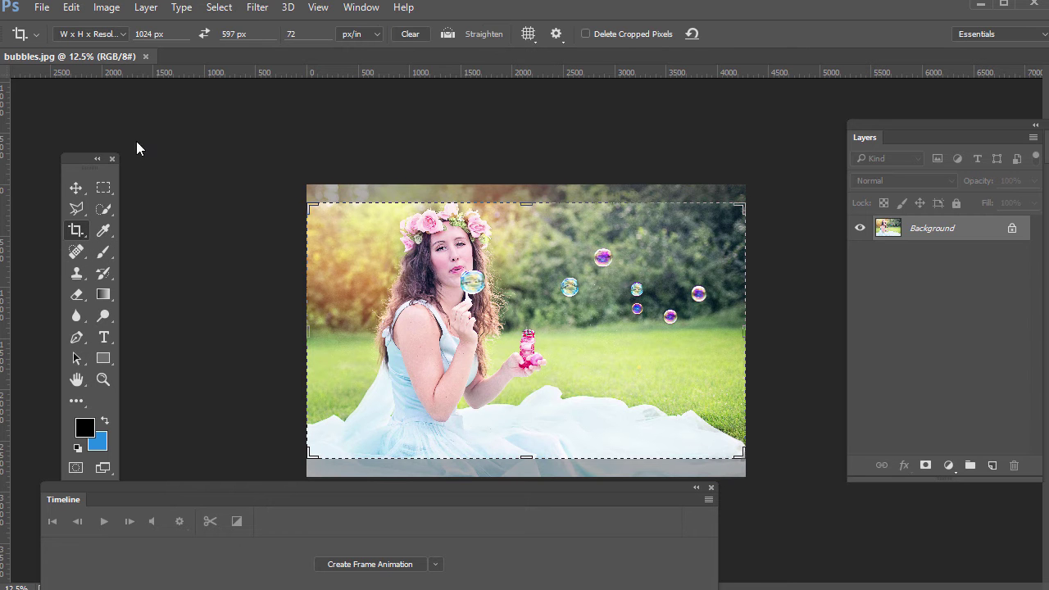
pyautogui.click(153, 33)
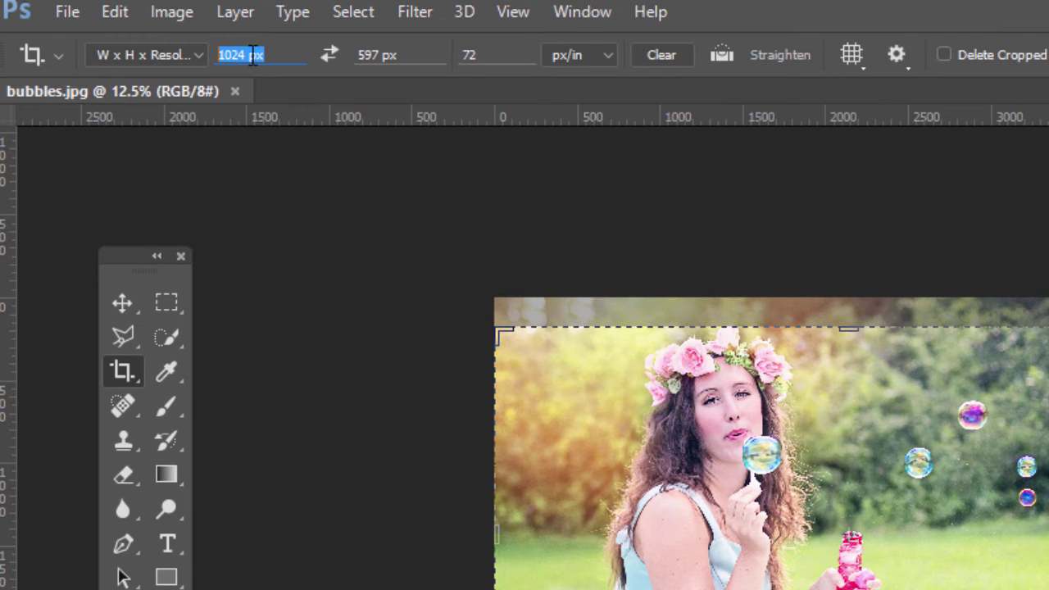
pyautogui.click(382, 54)
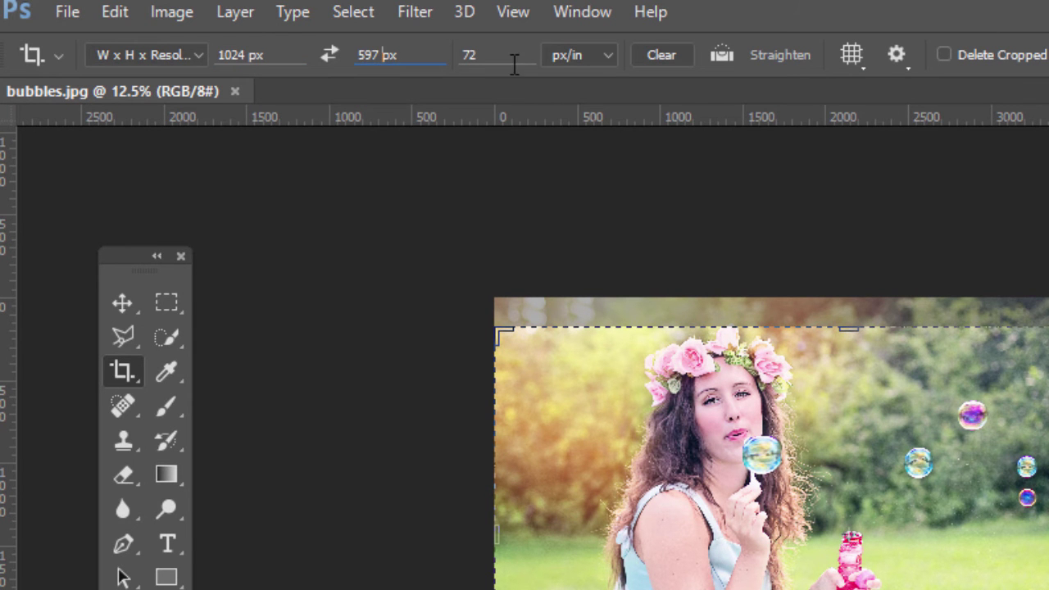
pyautogui.click(488, 54)
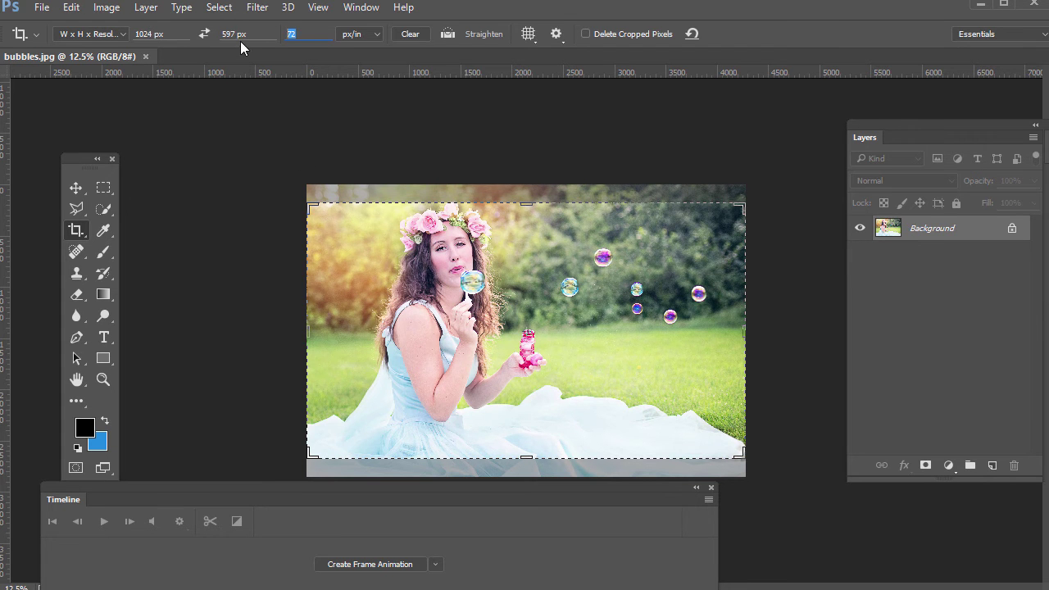
# - Shift the photo slightly lower in the crop frame and commit the crop
pyautogui.click(533, 280)
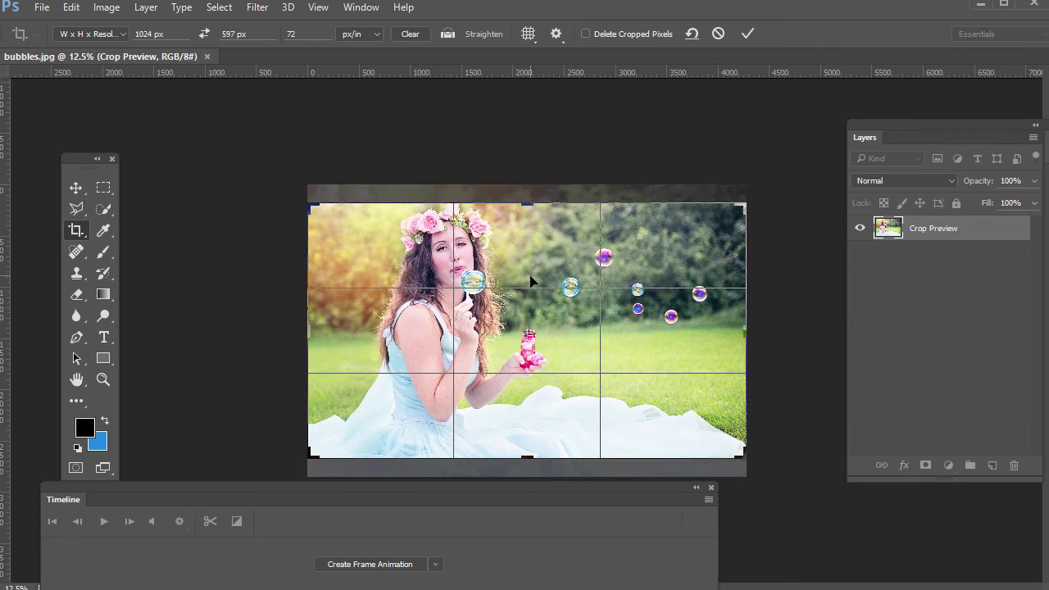
pyautogui.moveTo(531, 279); pyautogui.dragTo(528, 290)
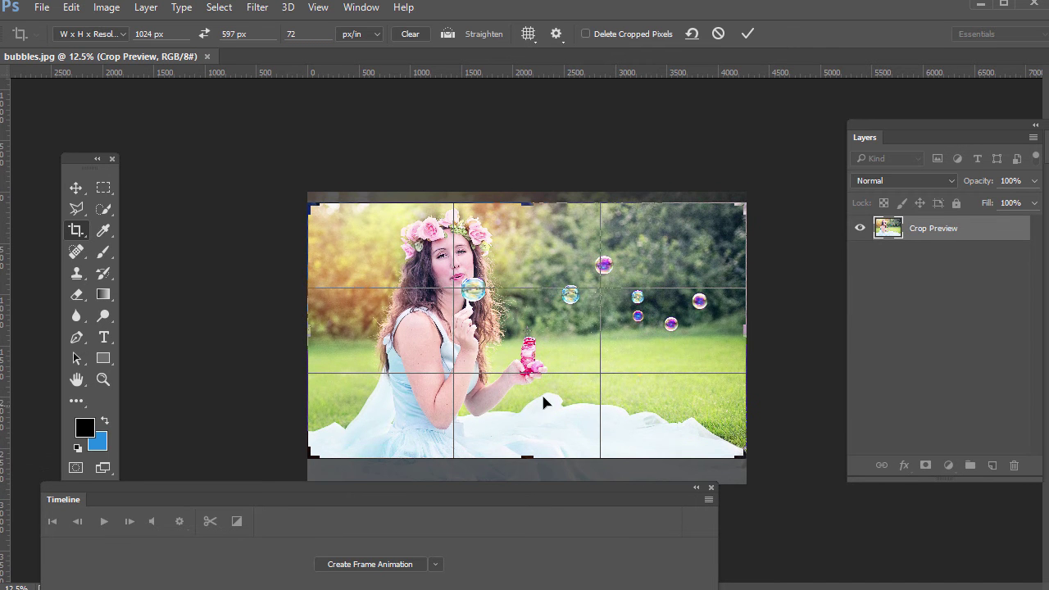
pyautogui.press('Return')
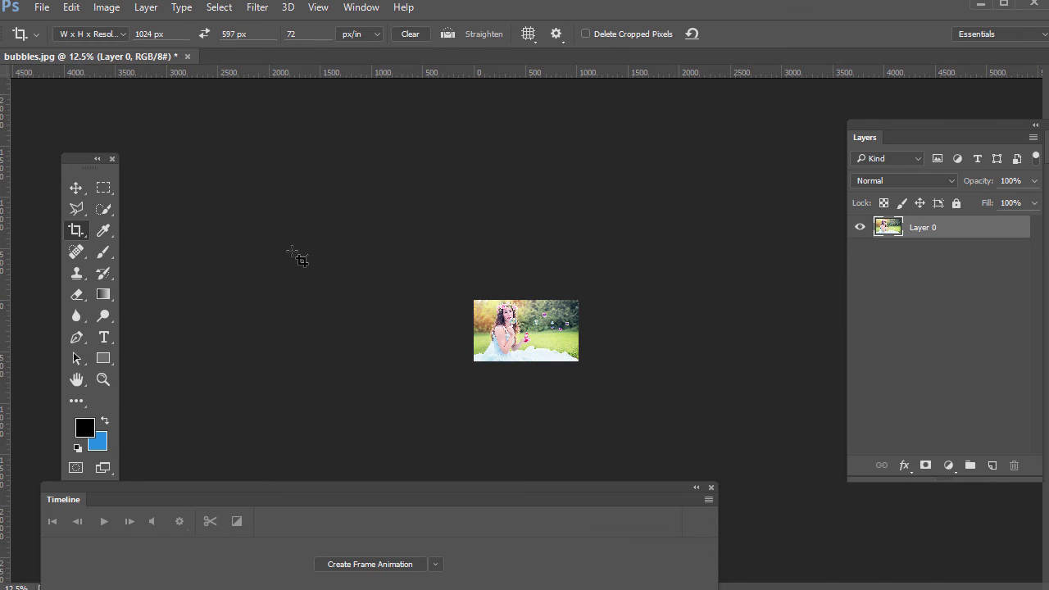
pyautogui.hotkey('ctrl', '+')
pyautogui.hotkey('ctrl', '+')
pyautogui.hotkey('ctrl', '+')
pyautogui.hotkey('ctrl', '+')
pyautogui.hotkey('ctrl', '+')
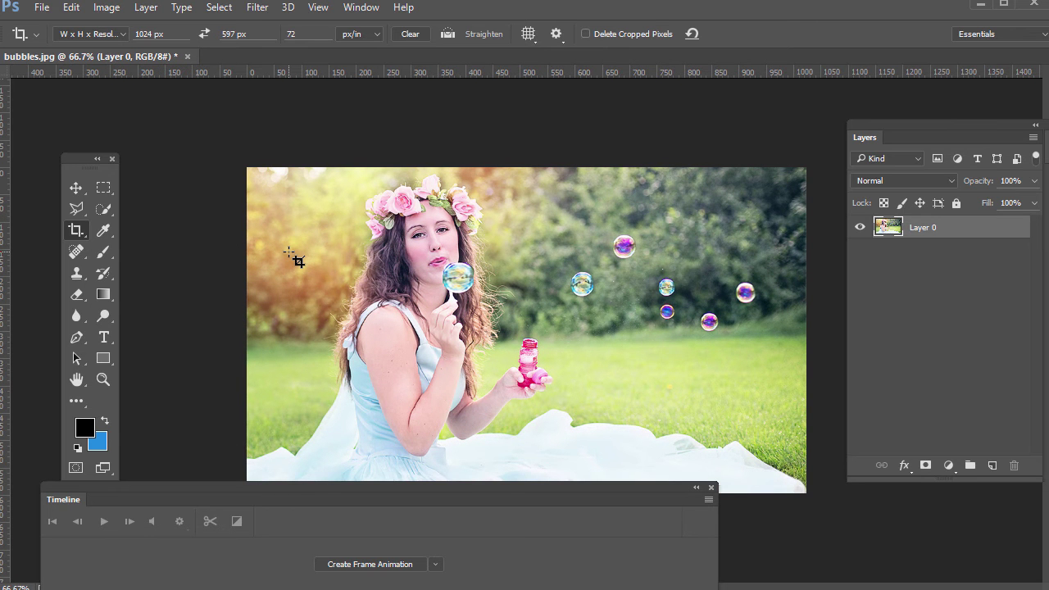
pyautogui.hotkey('ctrl', '+')
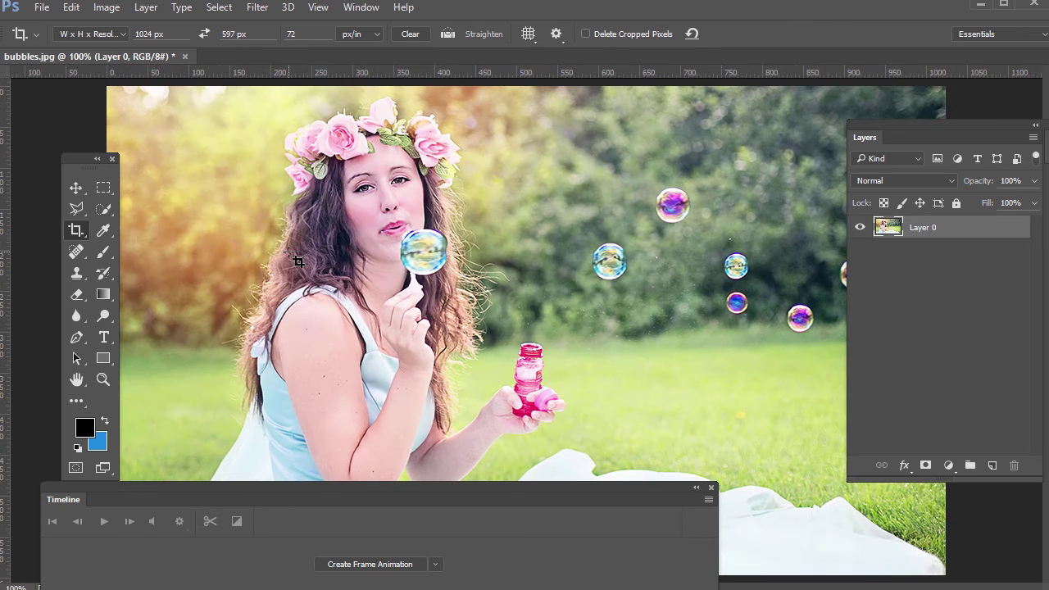
pyautogui.hotkey('ctrl', '-')
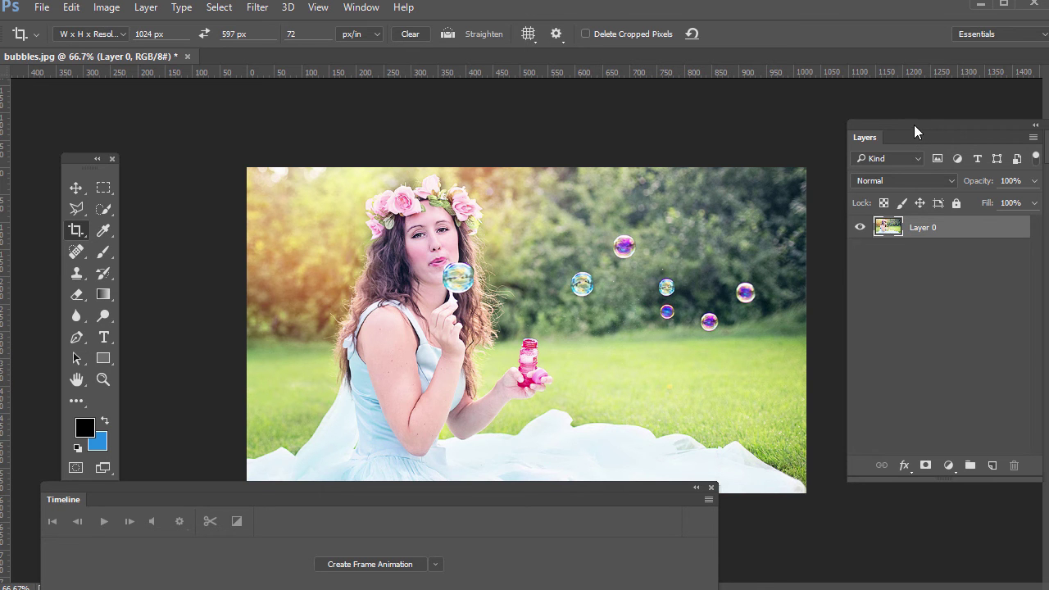
# - Duplicate Layer 0, hide Layer 0 copy, and select Layer 0 for editing
pyautogui.moveTo(914, 125); pyautogui.dragTo(891, 173)
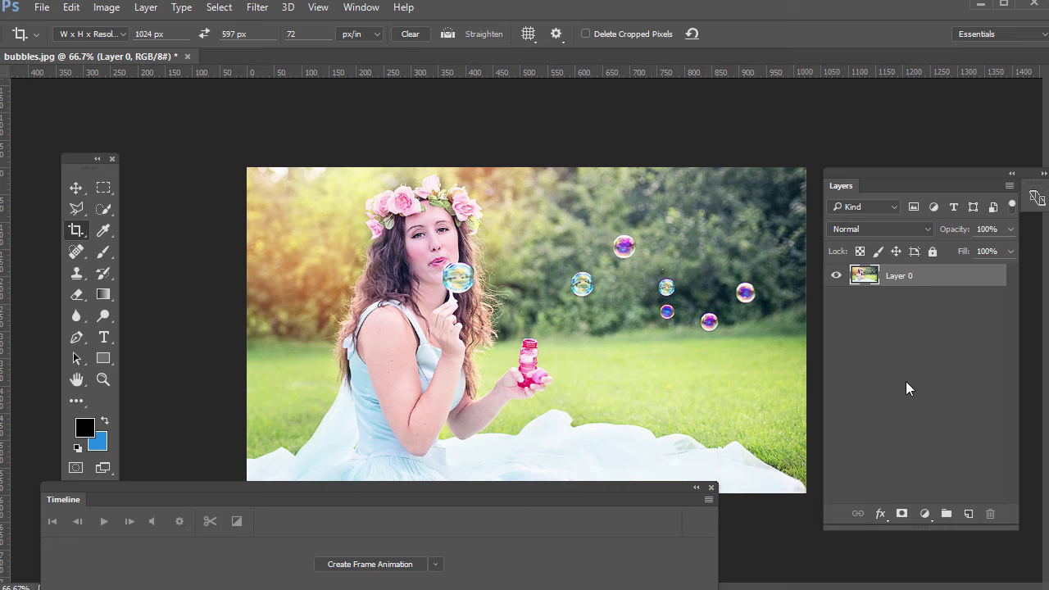
pyautogui.hotkey('ctrl', 'j')
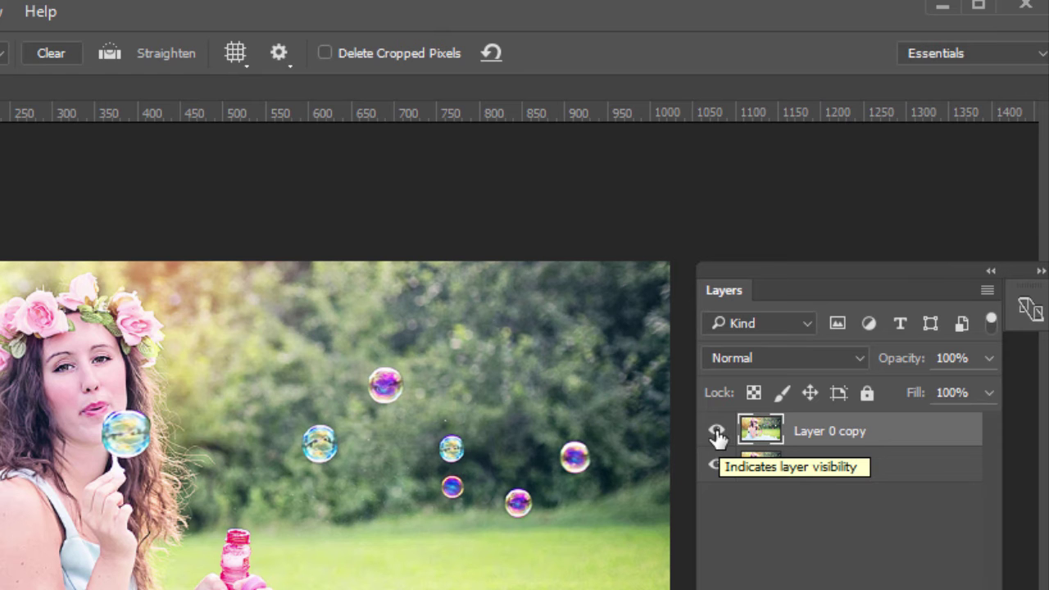
pyautogui.click(718, 438)
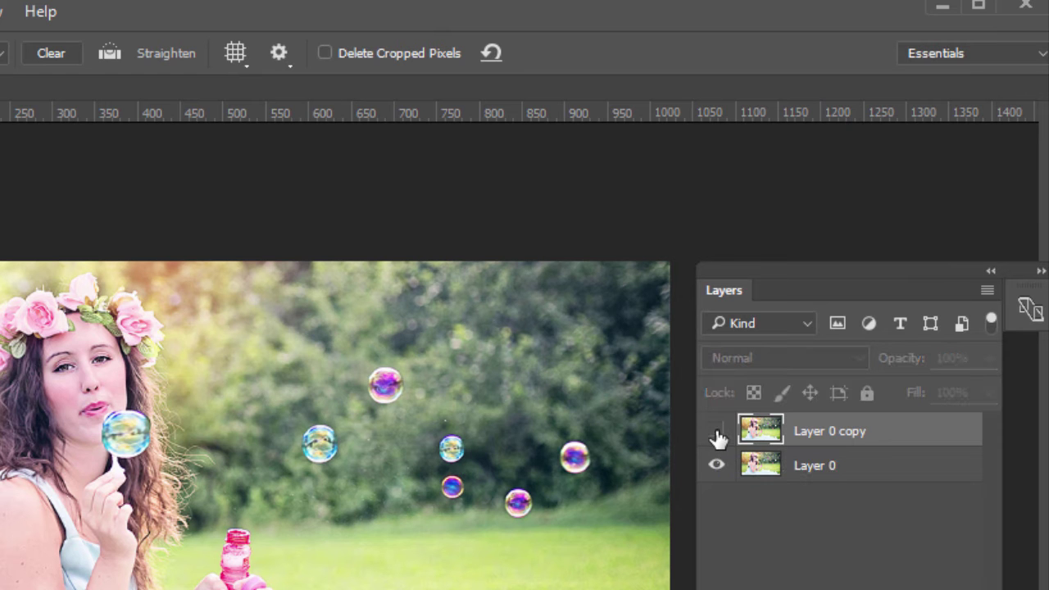
pyautogui.click(867, 476)
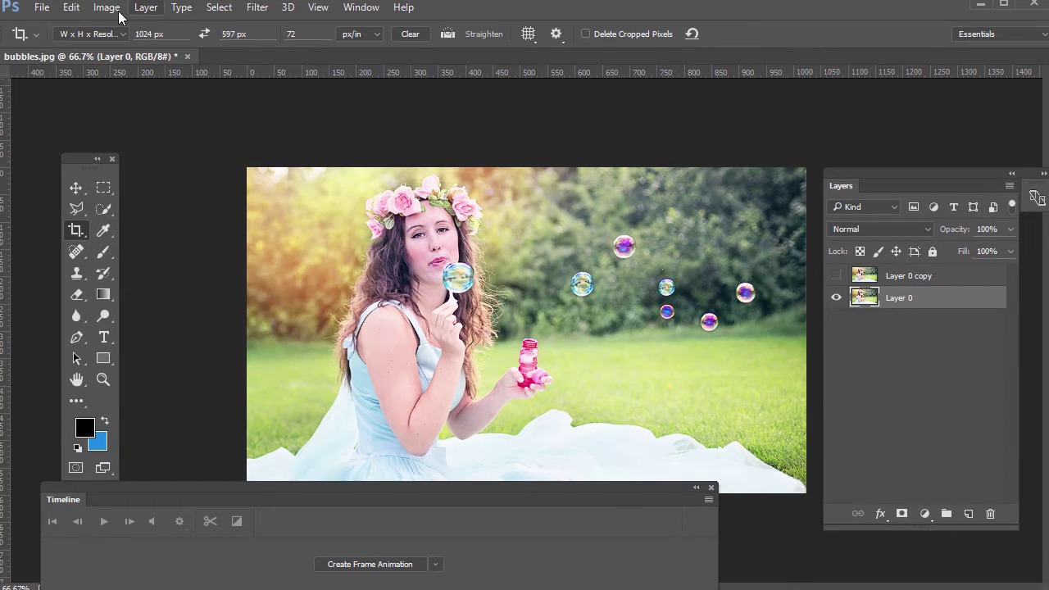
# - Lower Layer 0's saturation to -54 using Image > Adjustments > Hue/Saturation
pyautogui.click(106, 7)
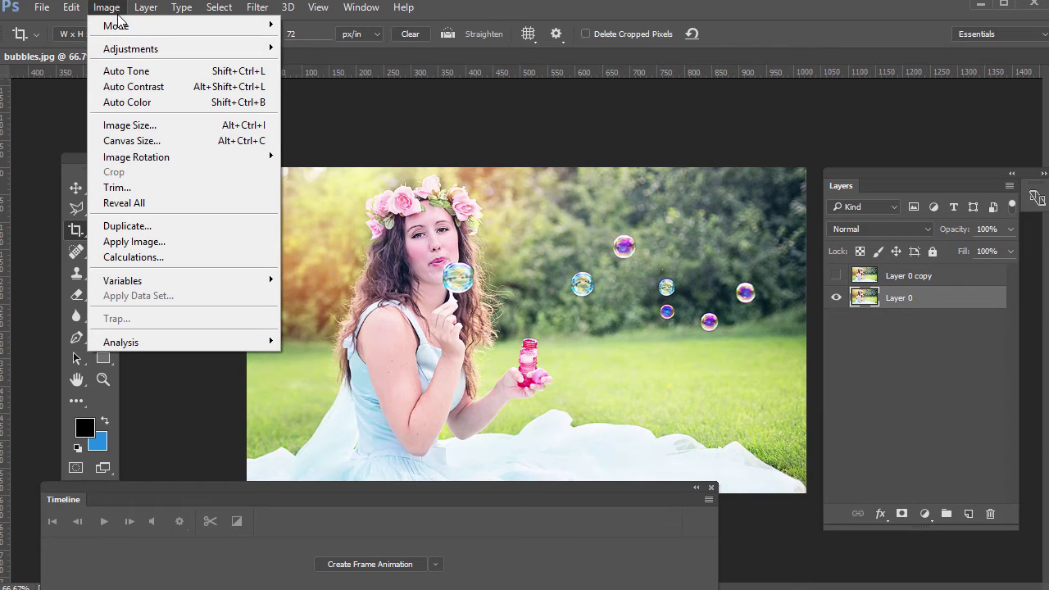
pyautogui.moveTo(129, 52)
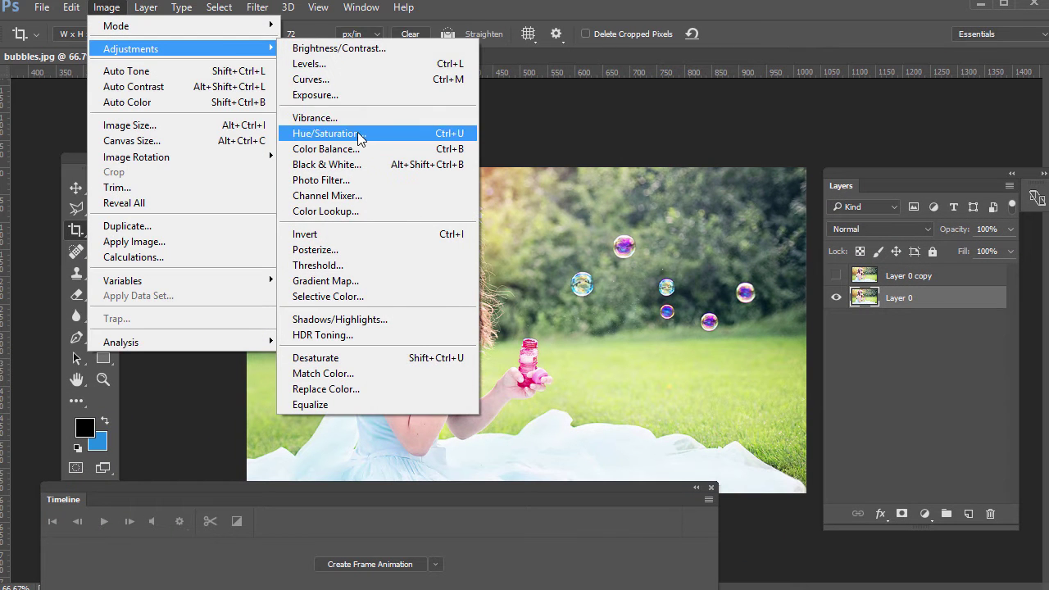
pyautogui.click(328, 133)
pyautogui.moveTo(726, 362); pyautogui.dragTo(688, 377)
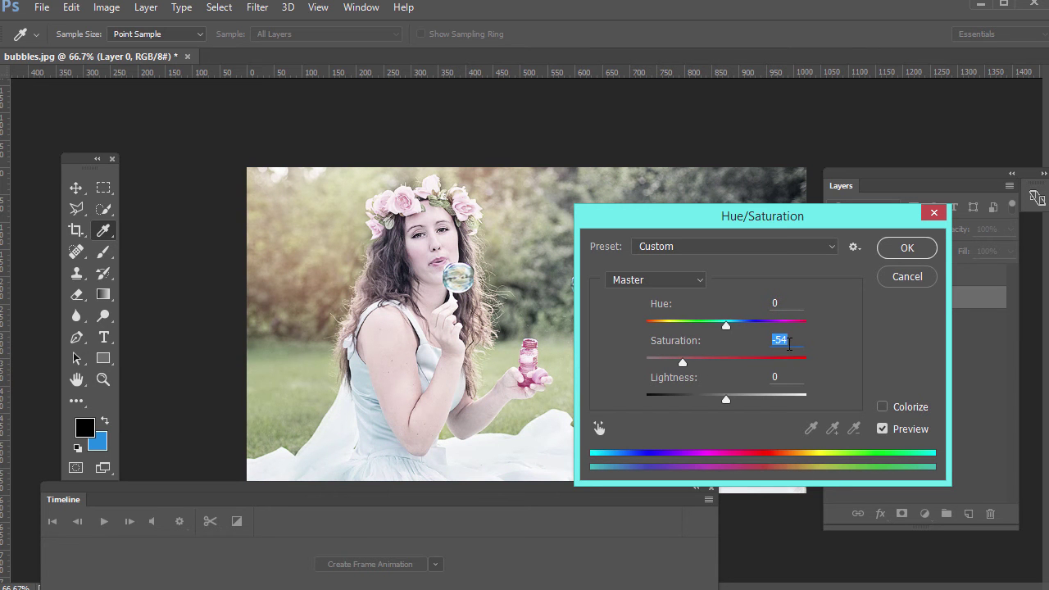
pyautogui.click(907, 248)
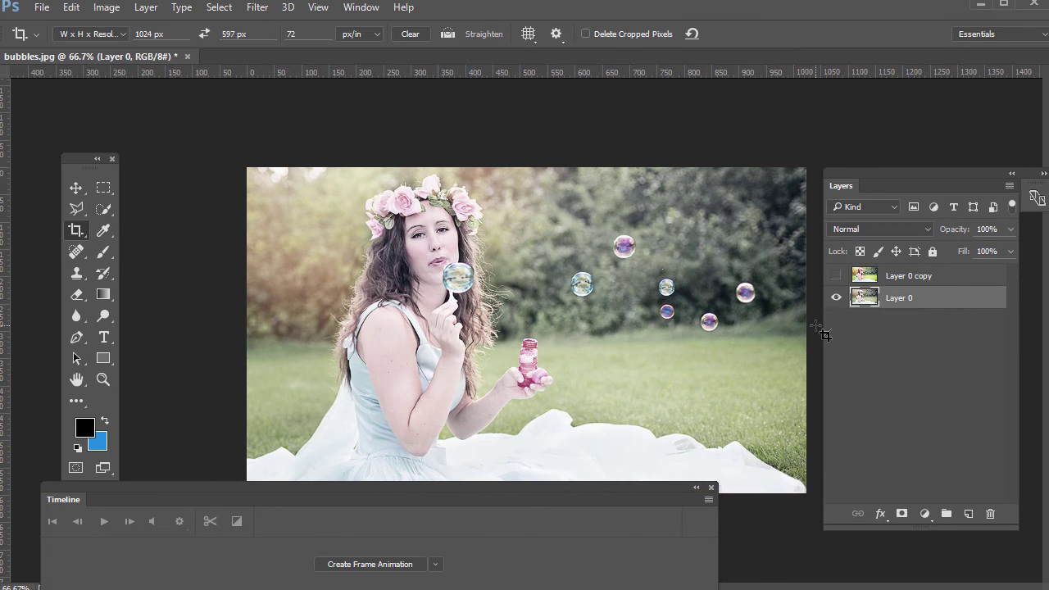
# - Compare by toggling Layer 0 copy's visibility, leave it shown and select it
pyautogui.click(836, 276)
pyautogui.click(836, 276)
pyautogui.click(836, 277)
pyautogui.click(836, 276)
pyautogui.click(836, 276)
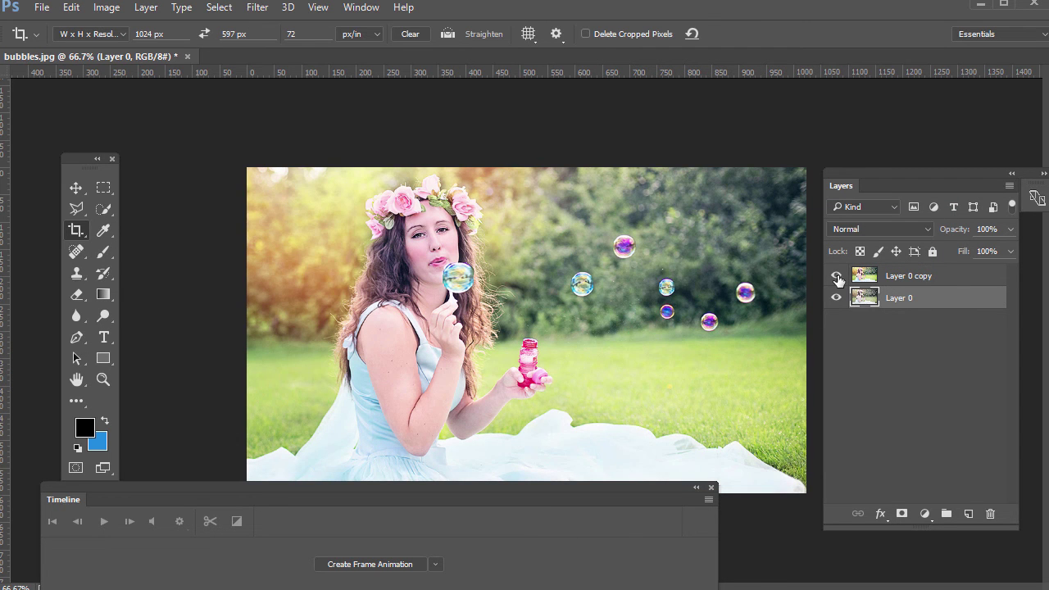
pyautogui.click(836, 277)
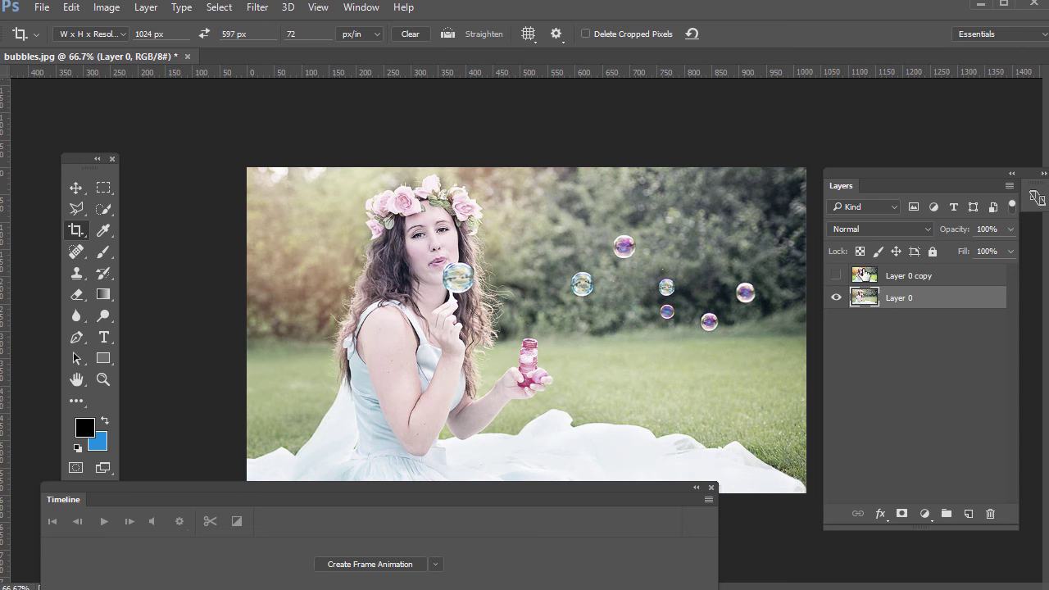
pyautogui.click(835, 277)
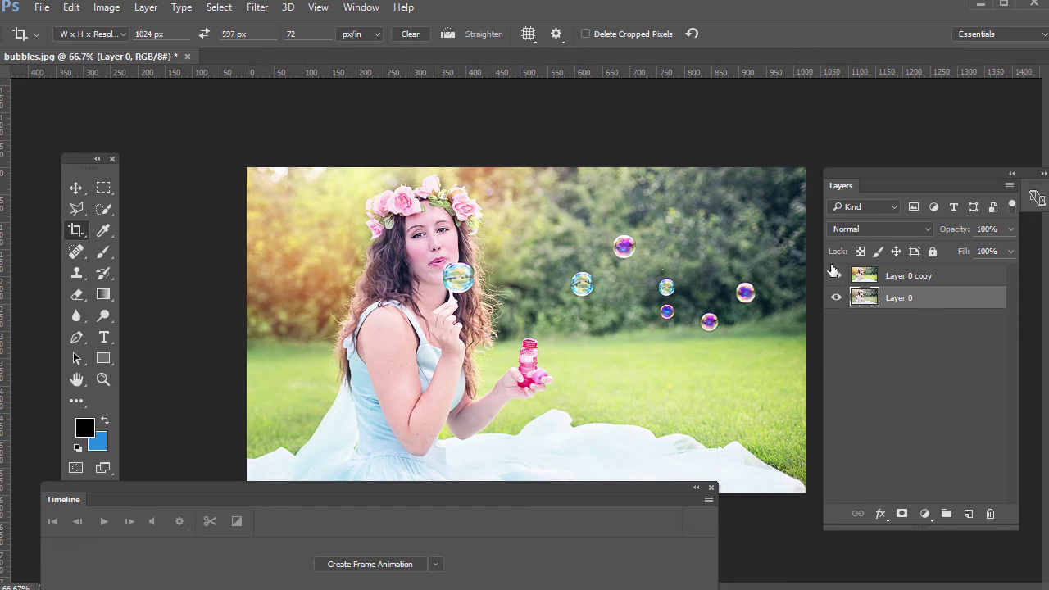
pyautogui.click(869, 281)
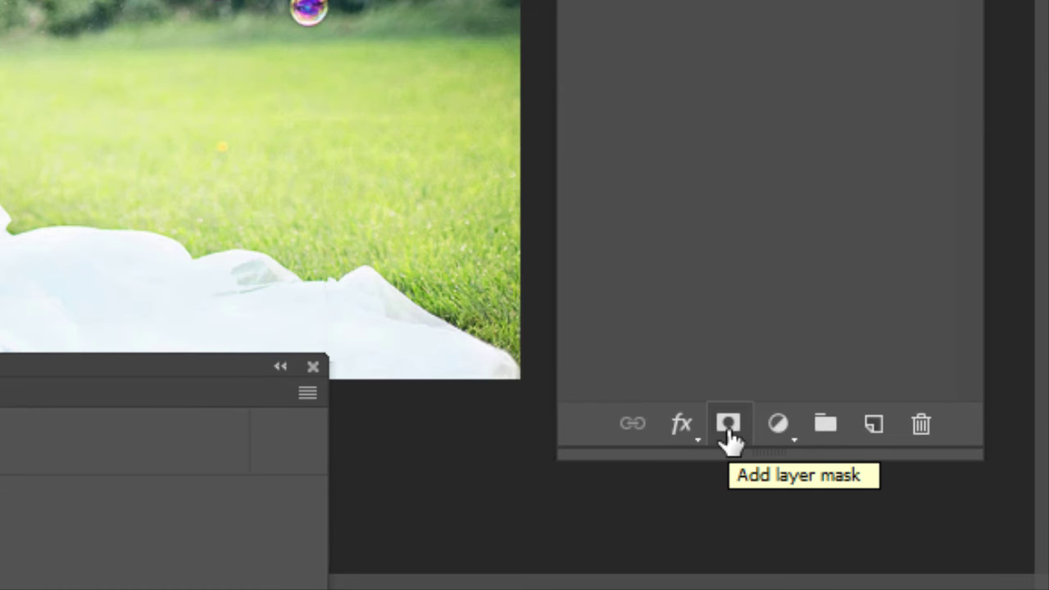
# - Add a layer mask to Layer 0 copy and set a regular Brush to 0% hardness
pyautogui.click(729, 427)
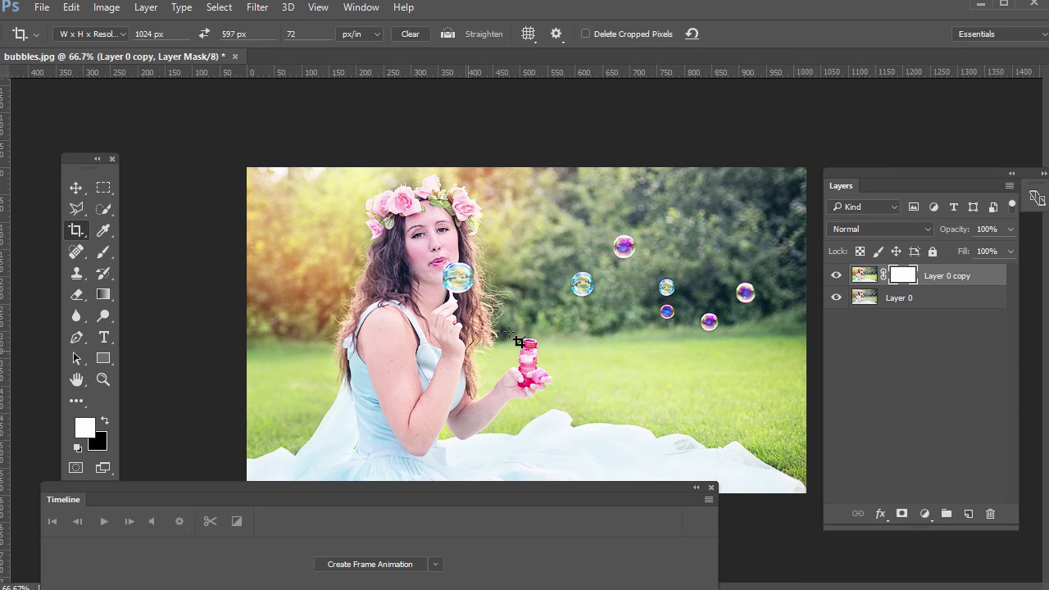
pyautogui.click(105, 252)
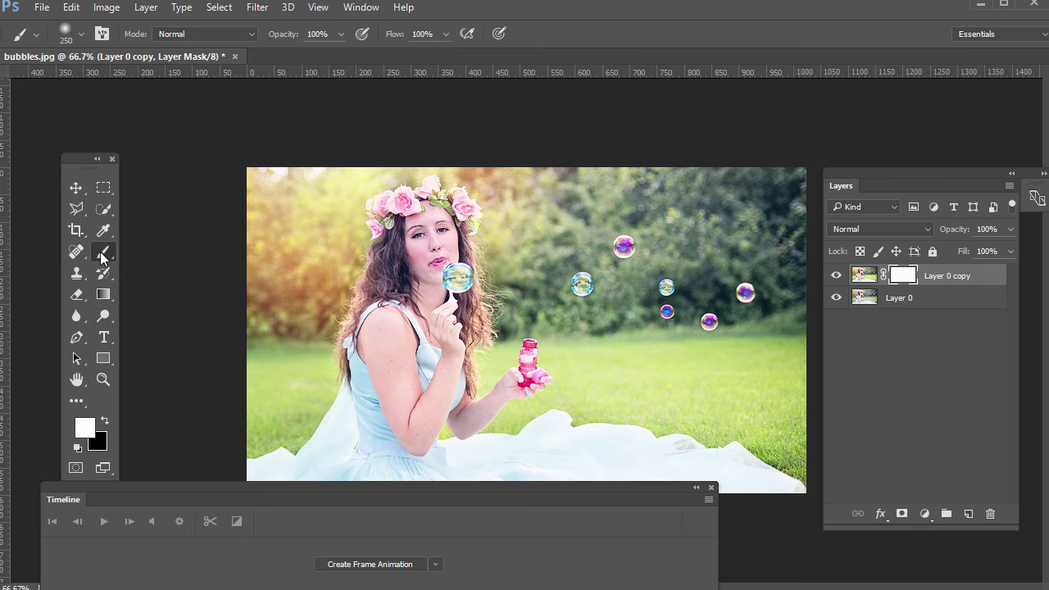
pyautogui.rightClick(101, 254)
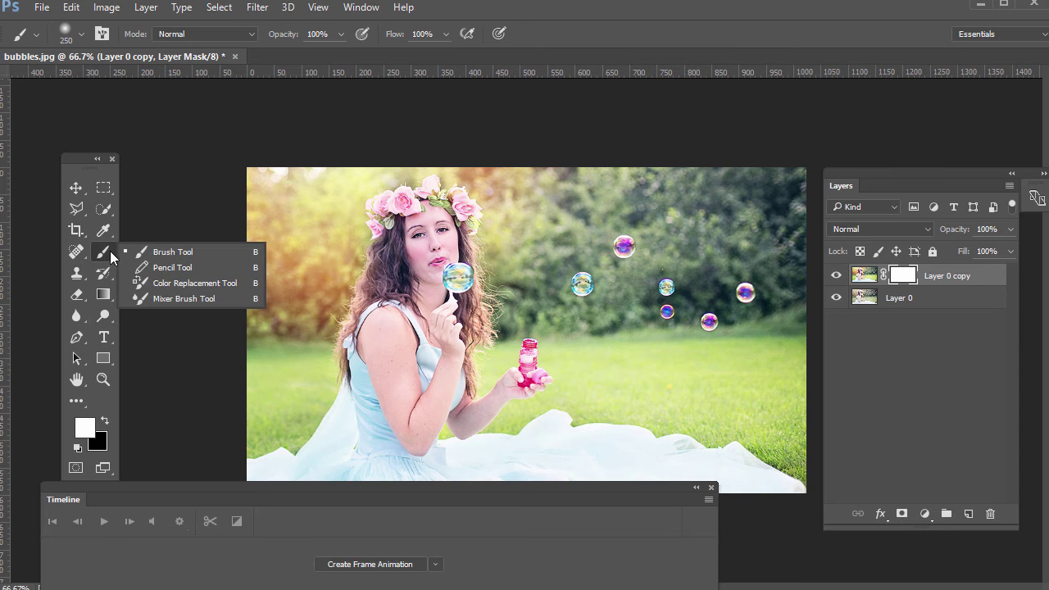
pyautogui.click(164, 250)
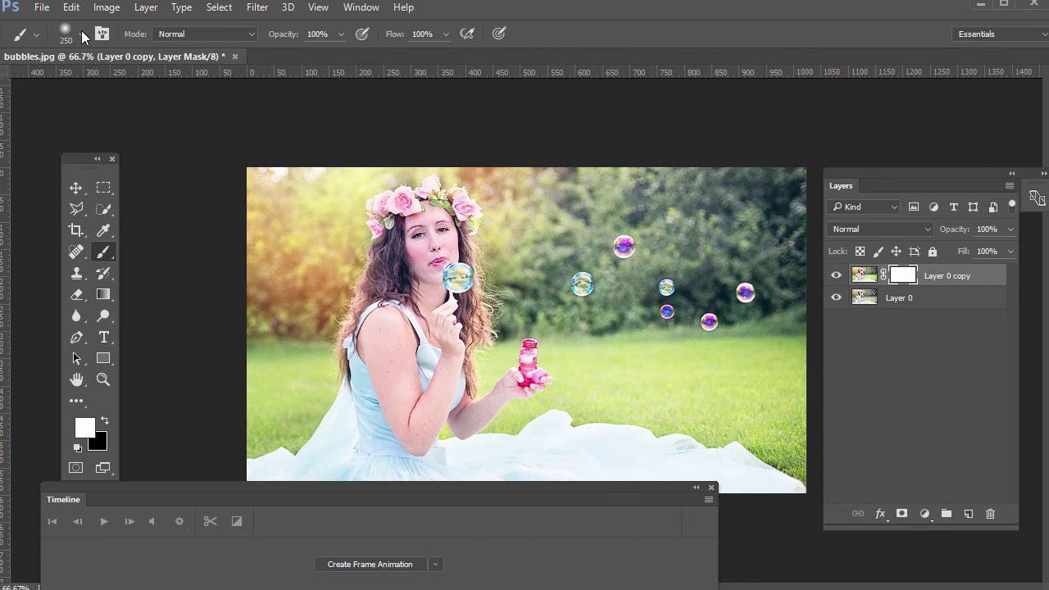
pyautogui.click(81, 35)
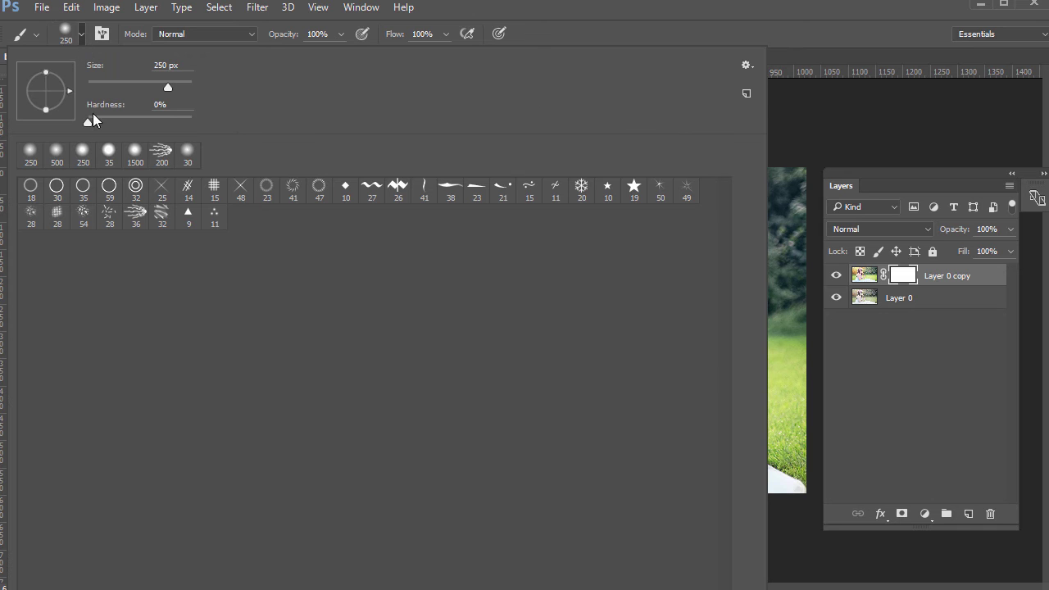
pyautogui.moveTo(85, 122)
pyautogui.mouseDown()
pyautogui.moveTo(107, 125)
pyautogui.moveTo(74, 127)
pyautogui.mouseUp()
pyautogui.press('Return')
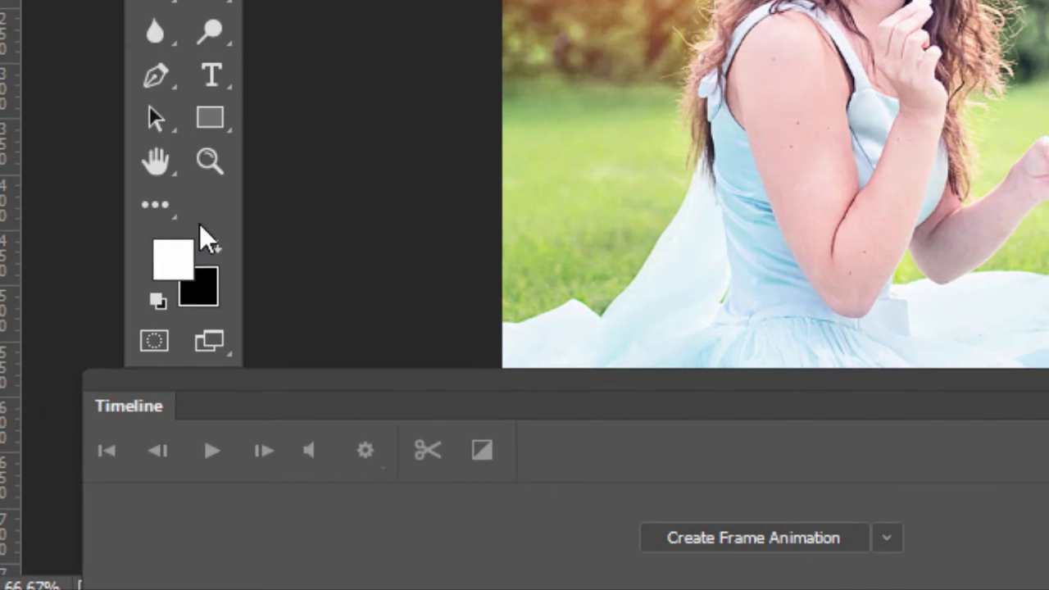
# - Swap the foreground and background colours between black and white
pyautogui.click(222, 253)
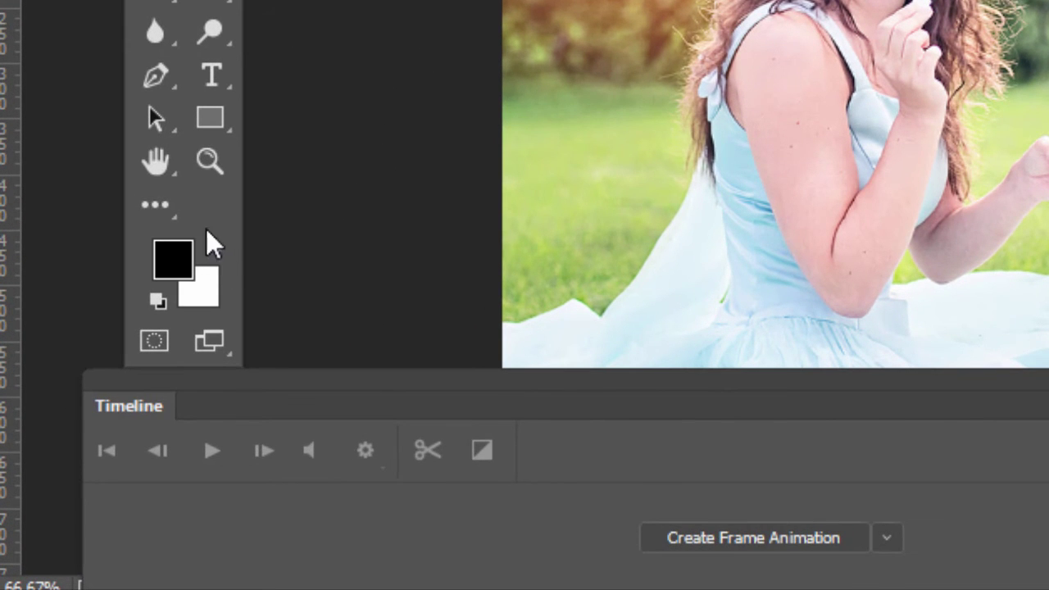
pyautogui.click(218, 247)
pyautogui.click(215, 244)
pyautogui.press('x')
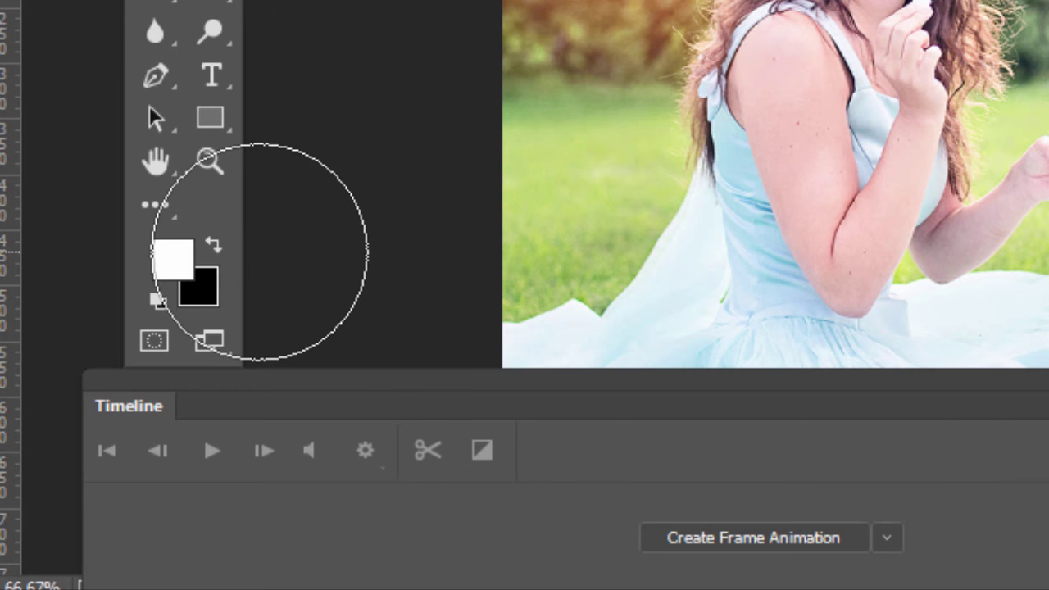
pyautogui.press('x')
pyautogui.press('x')
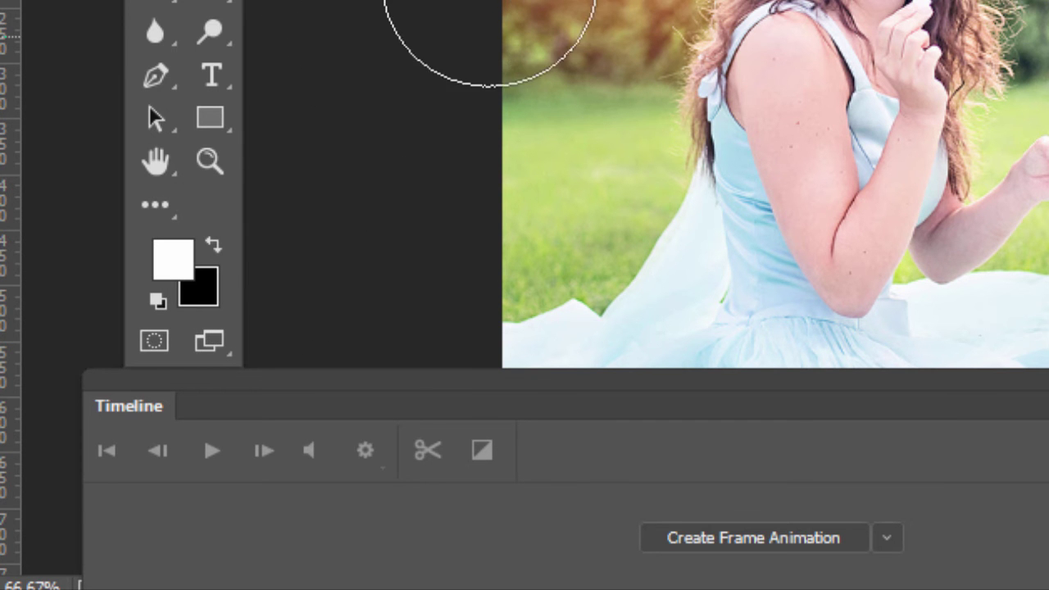
pyautogui.press('x')
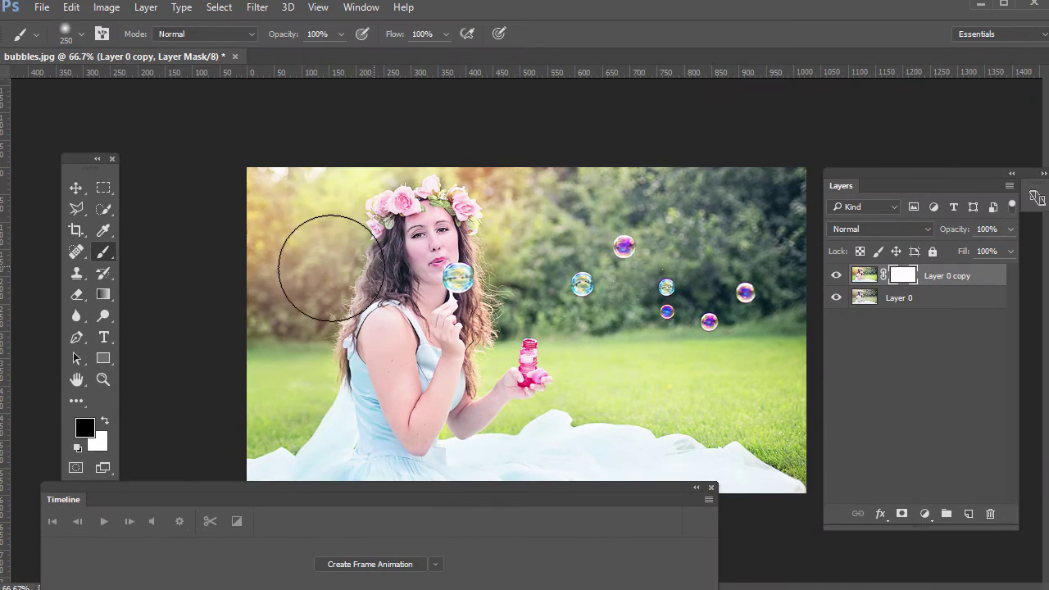
# - Paint black on the mask around the girl's head, then undo a stray stroke over the bubbles
pyautogui.moveTo(332, 268)
pyautogui.mouseDown()
pyautogui.moveTo(348, 222)
pyautogui.moveTo(445, 227)
pyautogui.moveTo(470, 204)
pyautogui.moveTo(473, 216)
pyautogui.moveTo(430, 226)
pyautogui.moveTo(435, 311)
pyautogui.mouseUp()
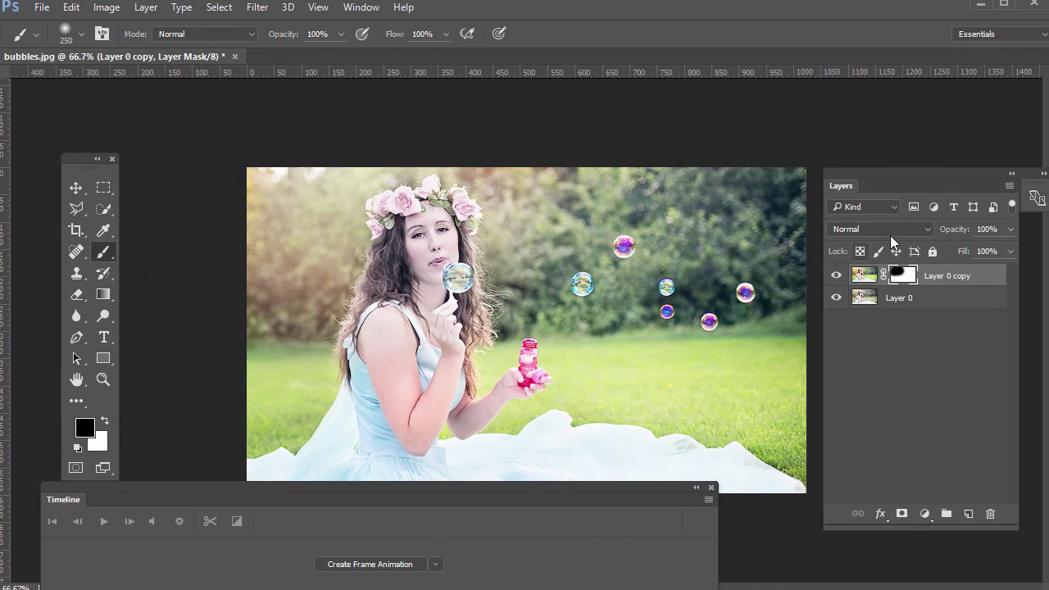
pyautogui.keyDown('alt'); pyautogui.click(896, 278); pyautogui.keyUp('alt')
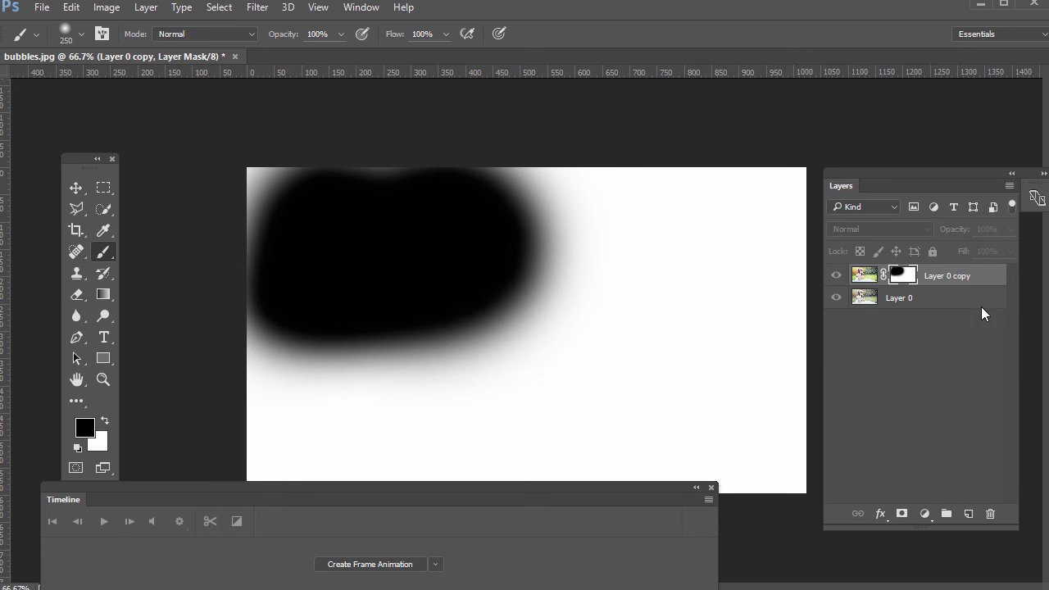
pyautogui.keyDown('alt'); pyautogui.click(901, 277); pyautogui.keyUp('alt')
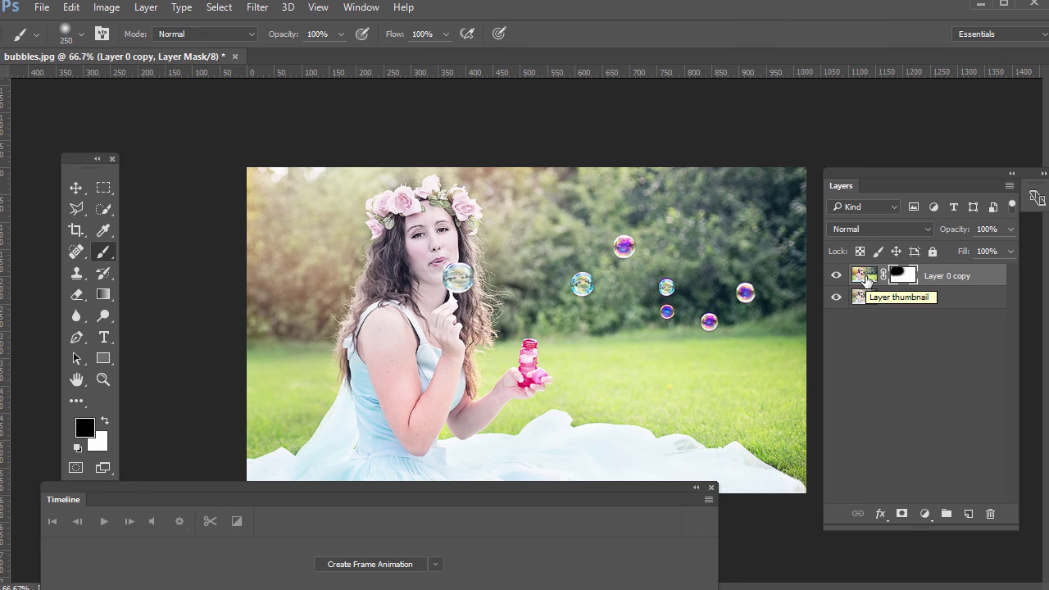
pyautogui.click(862, 278)
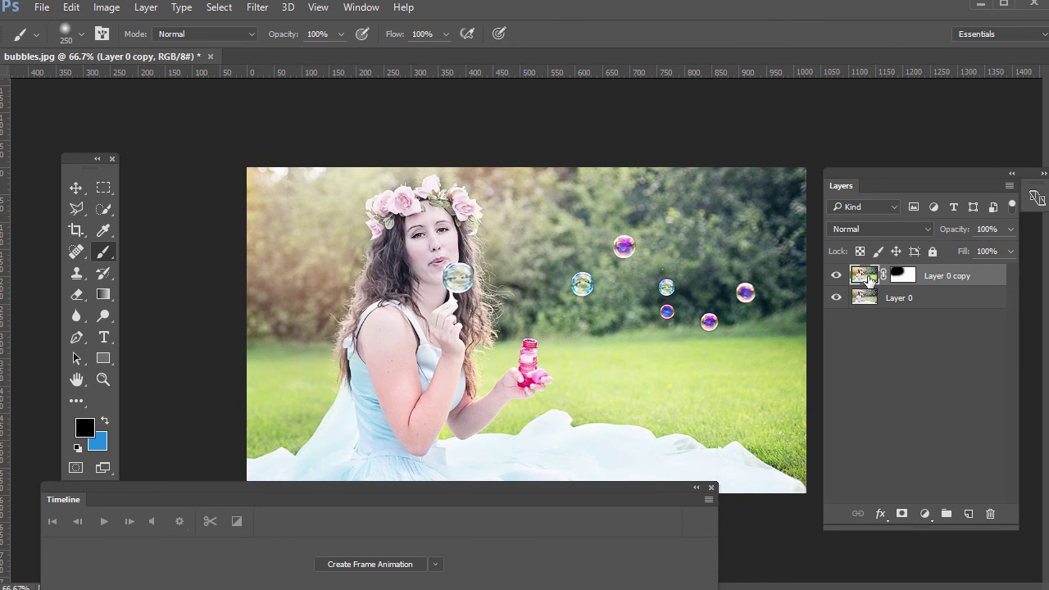
pyautogui.moveTo(602, 258)
pyautogui.mouseDown()
pyautogui.moveTo(621, 266)
pyautogui.moveTo(562, 245)
pyautogui.mouseUp()
pyautogui.click(72, 8)
pyautogui.click(123, 28)
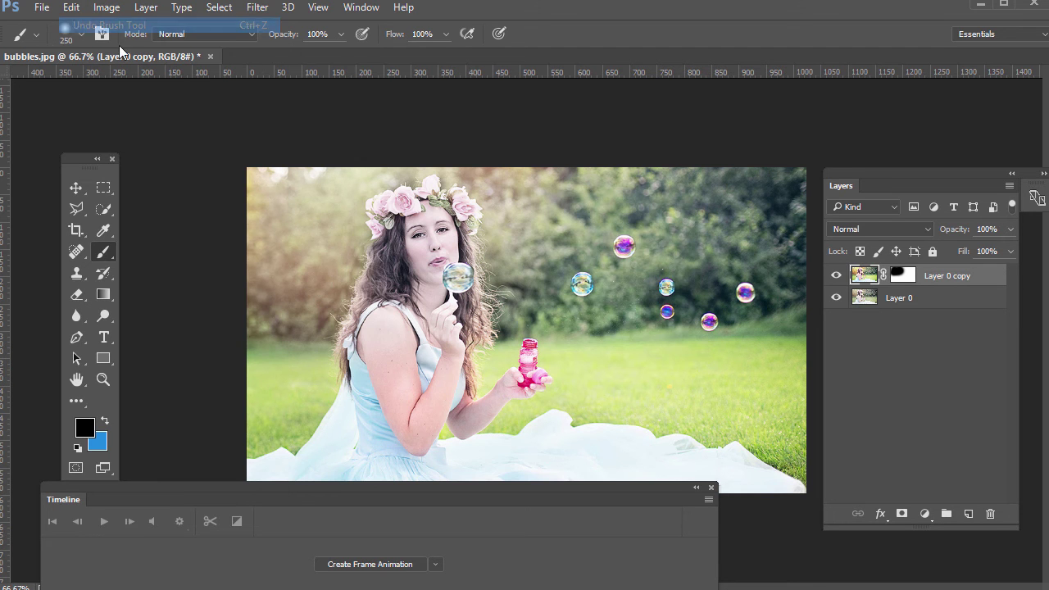
# - Fill Layer 0 copy's entire mask with black and keep the mask targeted
pyautogui.click(905, 274)
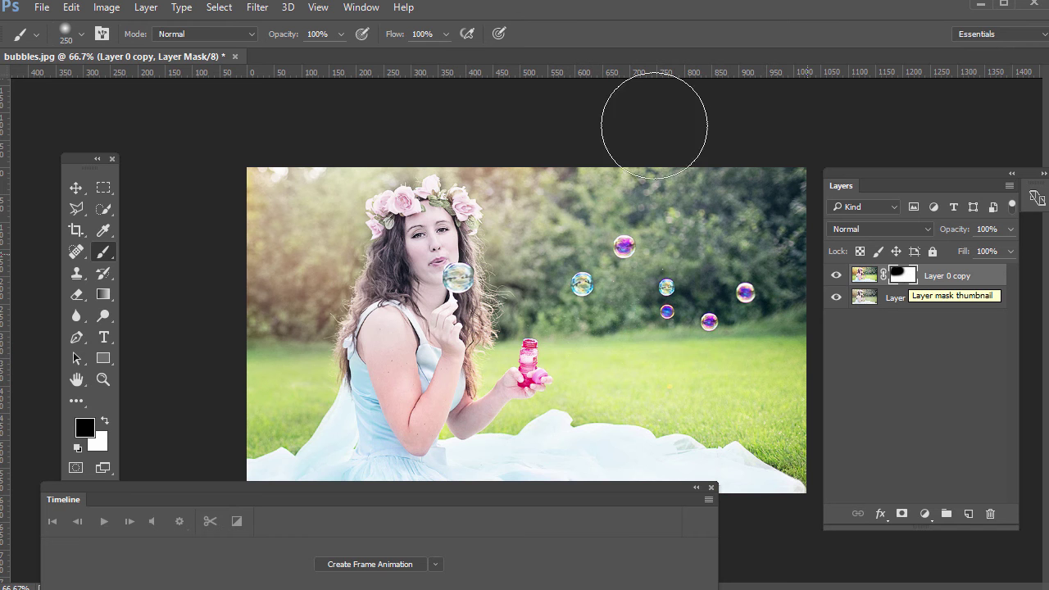
pyautogui.moveTo(568, 321)
pyautogui.mouseDown()
pyautogui.moveTo(374, 328)
pyautogui.moveTo(651, 357)
pyautogui.mouseUp()
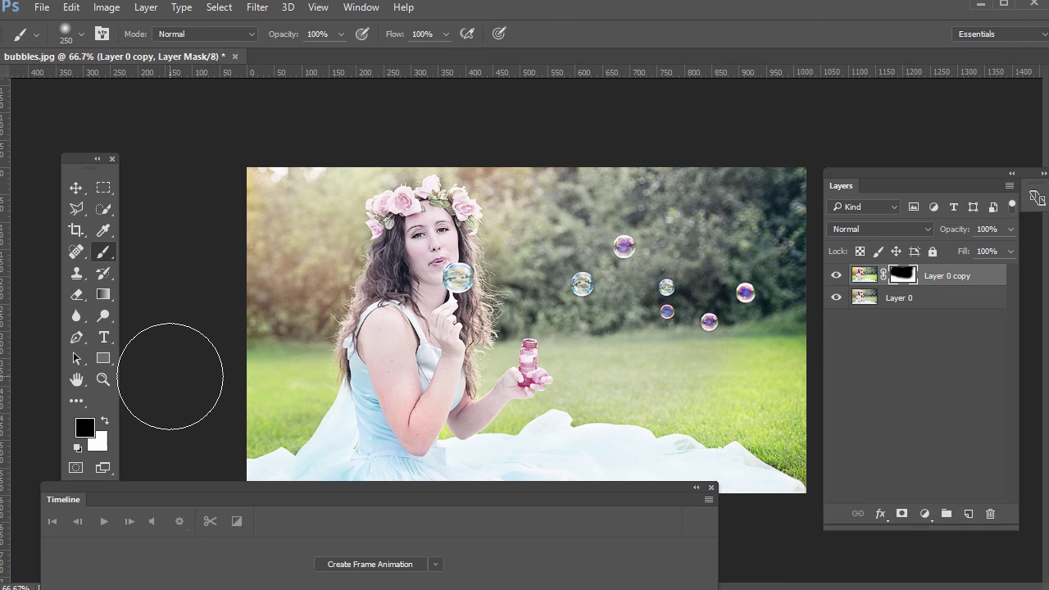
pyautogui.hotkey('alt', 'BackSpace')
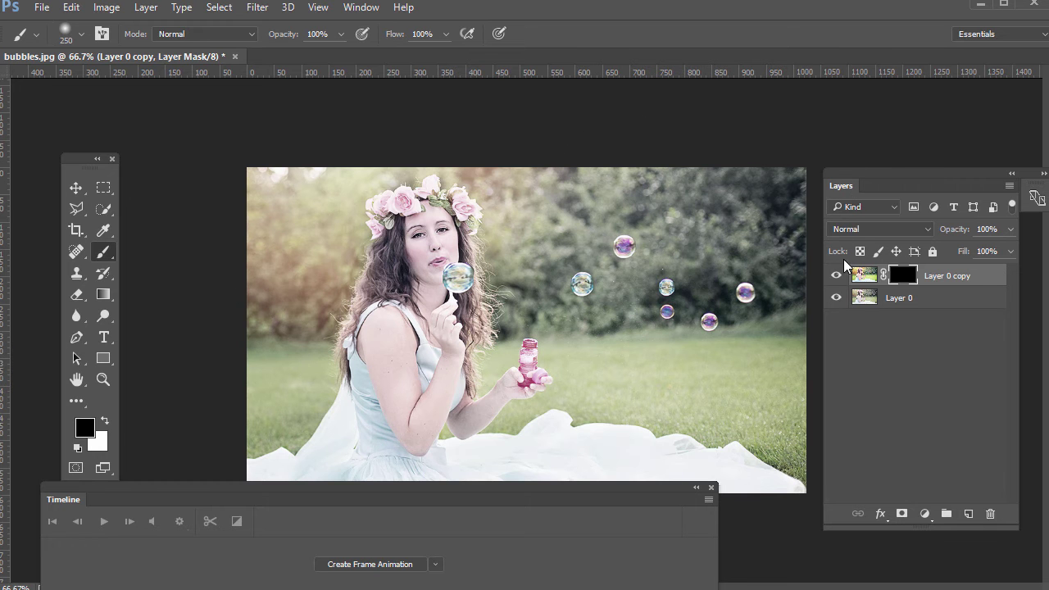
pyautogui.click(865, 299)
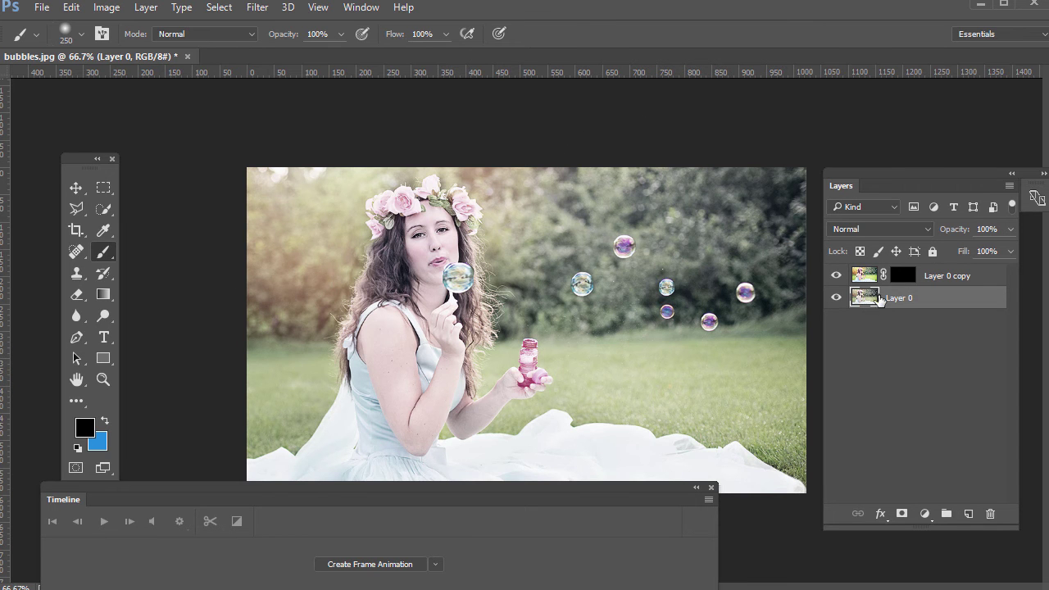
pyautogui.click(901, 278)
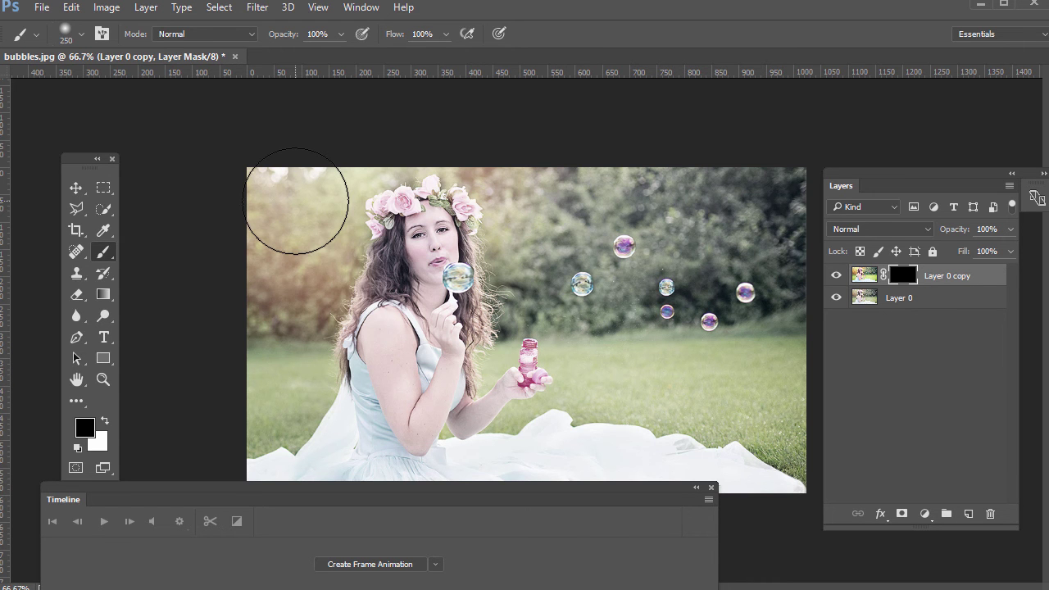
# - Switch to white and paint colour back into the photo's left side on the mask
pyautogui.click(101, 421)
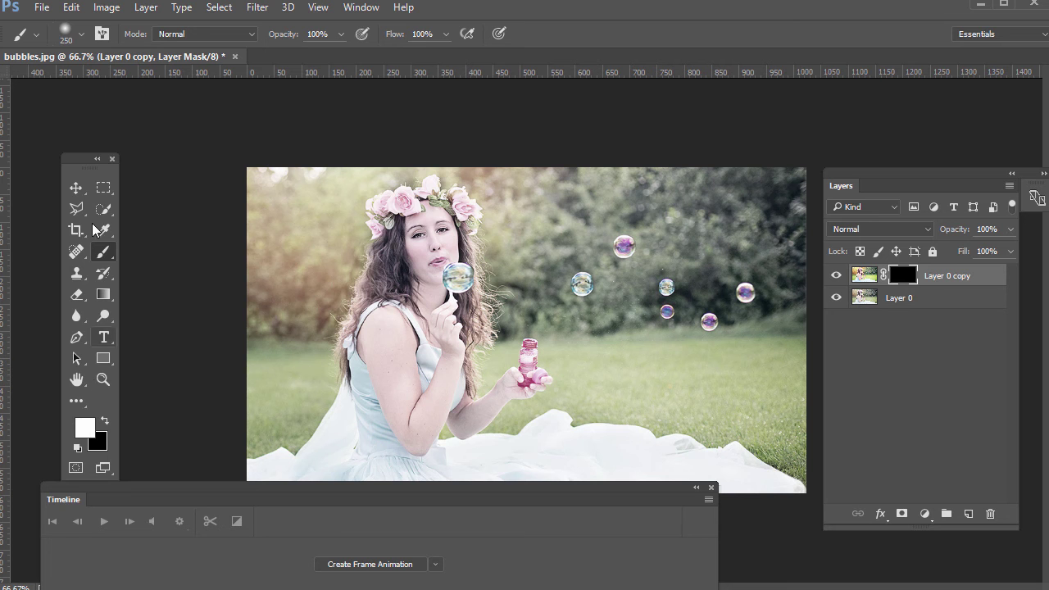
pyautogui.rightClick(107, 259)
pyautogui.click(168, 246)
pyautogui.click(82, 36)
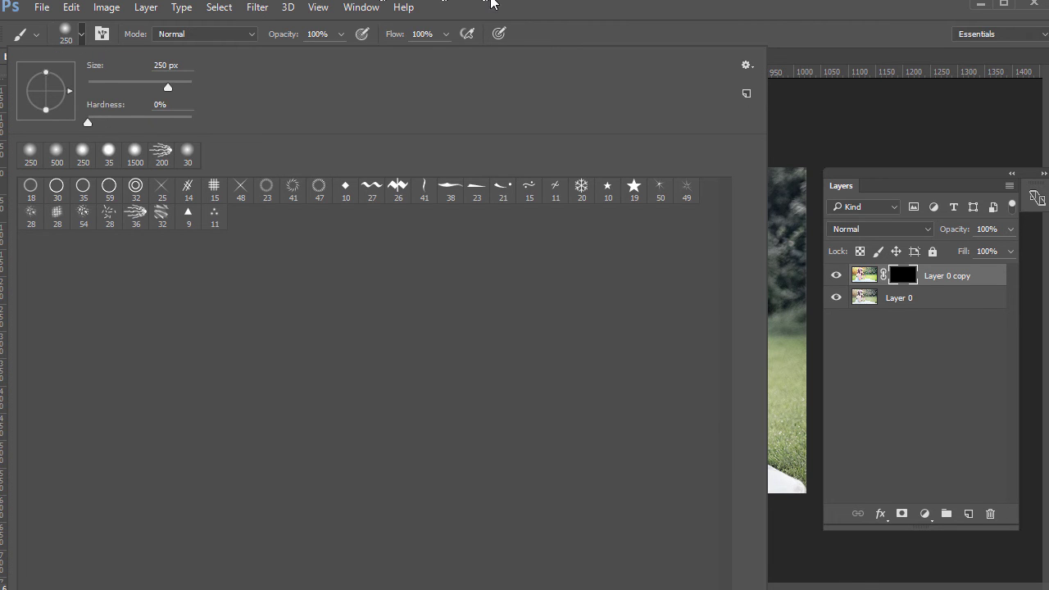
pyautogui.press('Return')
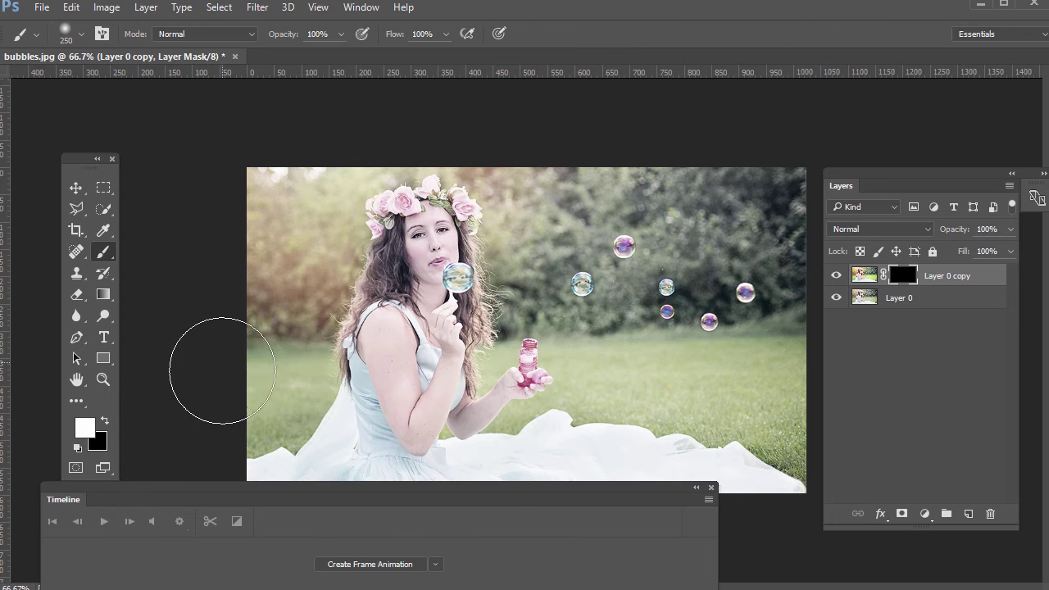
pyautogui.moveTo(206, 386)
pyautogui.mouseDown()
pyautogui.moveTo(291, 357)
pyautogui.moveTo(257, 366)
pyautogui.moveTo(281, 363)
pyautogui.moveTo(213, 411)
pyautogui.mouseUp()
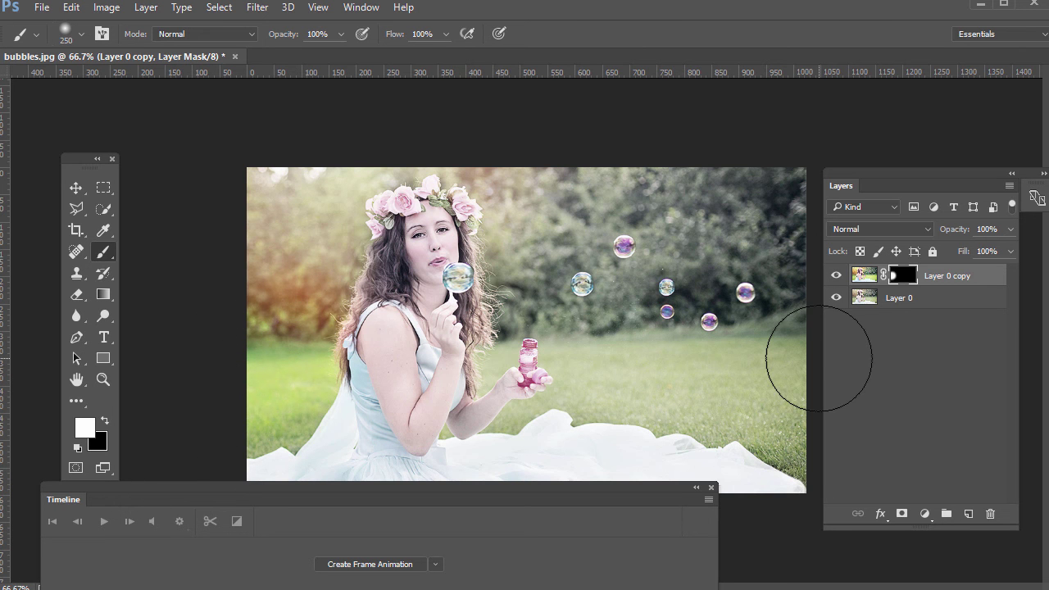
# - Create Layer 0 copy 2 and copy 3, revealing colour around the hair, face and toward the bubbles
pyautogui.hotkey('ctrl', 'j')
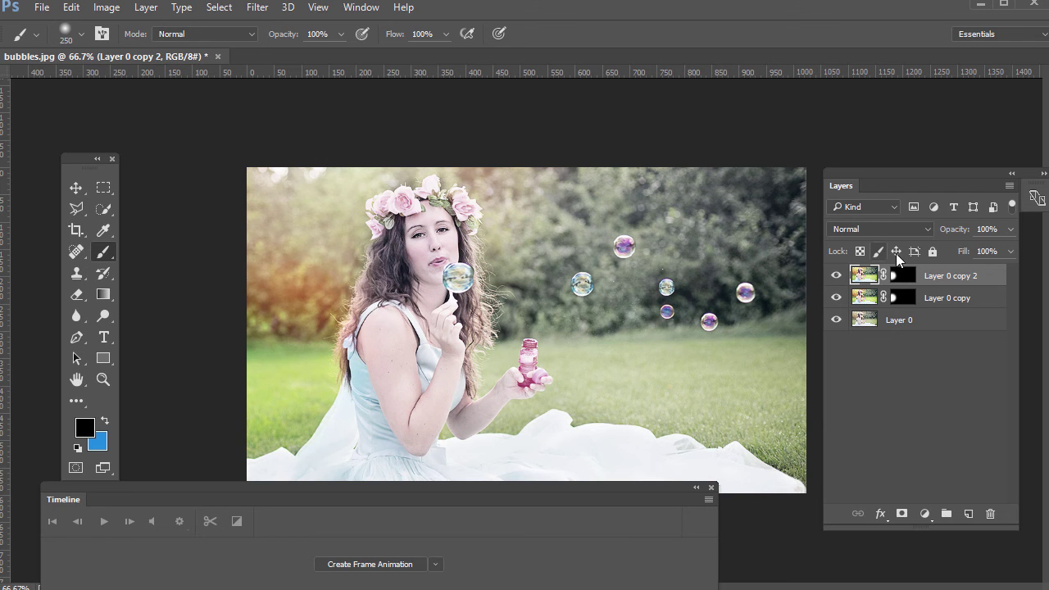
pyautogui.click(899, 277)
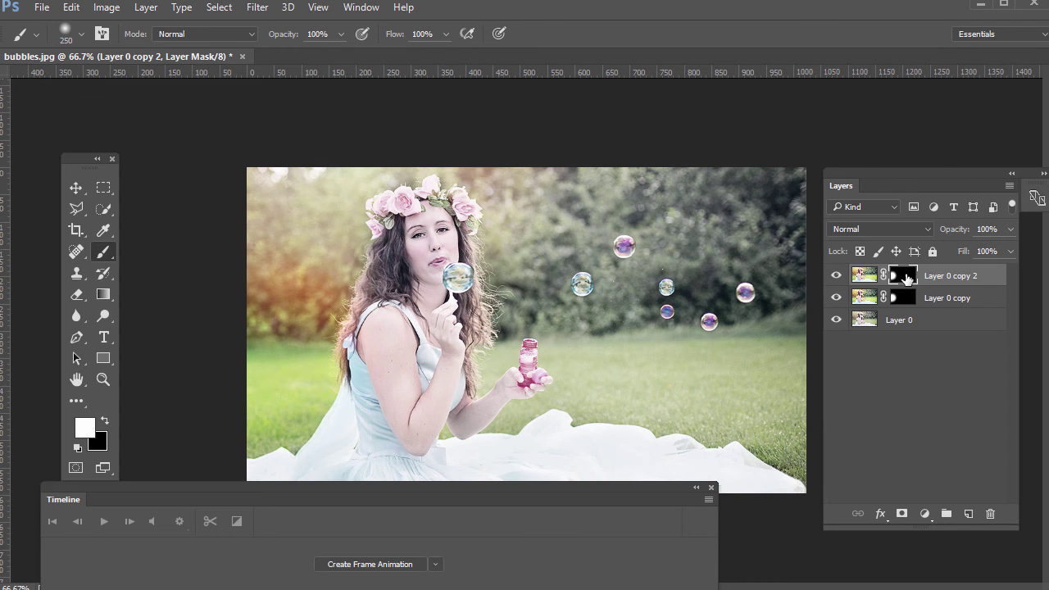
pyautogui.moveTo(374, 352)
pyautogui.mouseDown()
pyautogui.moveTo(346, 309)
pyautogui.moveTo(393, 265)
pyautogui.moveTo(365, 232)
pyautogui.moveTo(356, 294)
pyautogui.moveTo(282, 278)
pyautogui.moveTo(388, 302)
pyautogui.moveTo(384, 291)
pyautogui.moveTo(323, 365)
pyautogui.mouseUp()
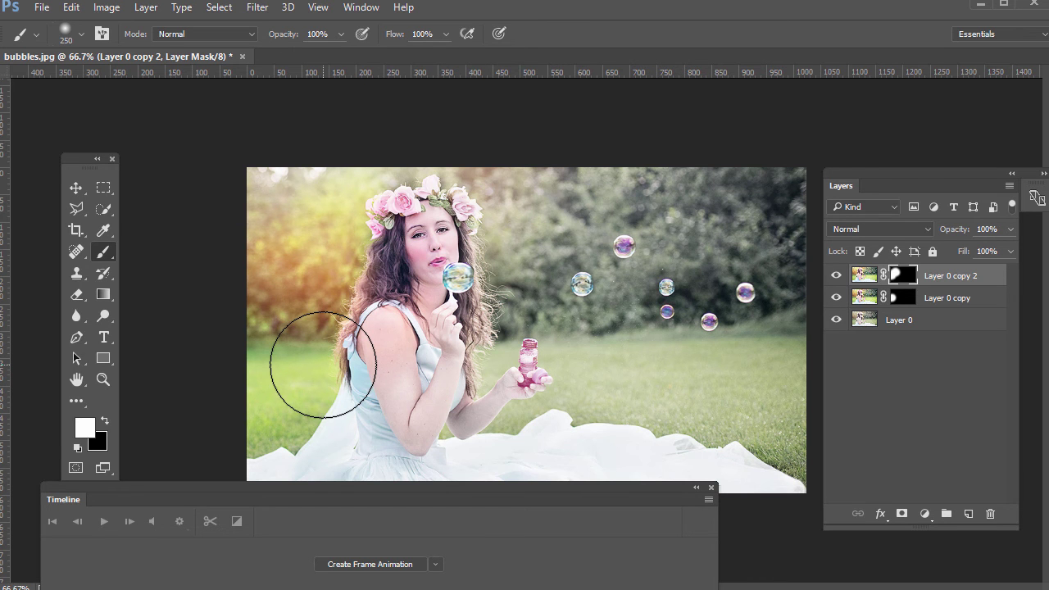
pyautogui.hotkey('ctrl', 'j')
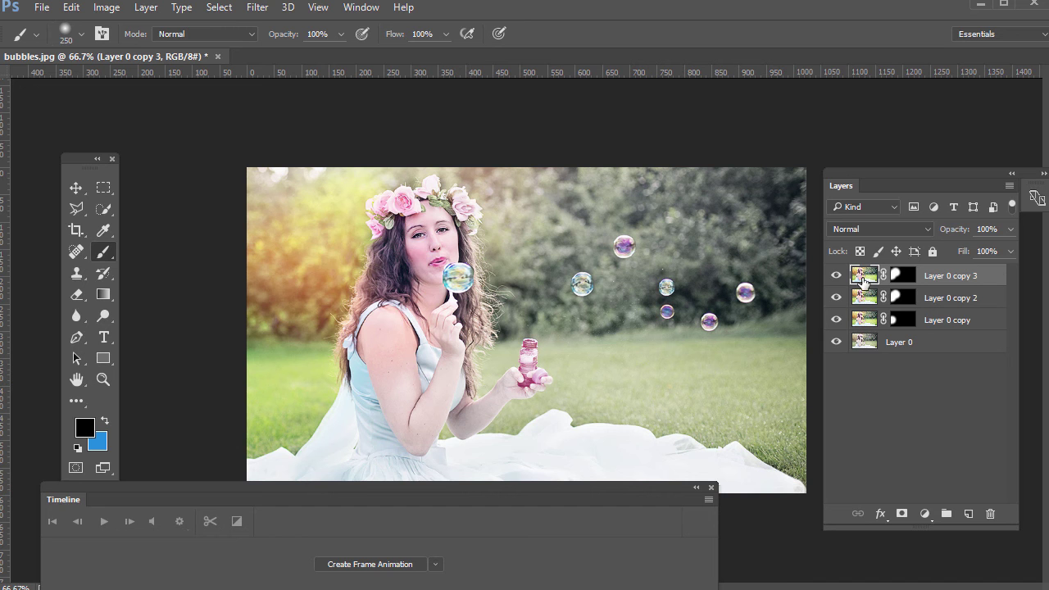
pyautogui.click(904, 278)
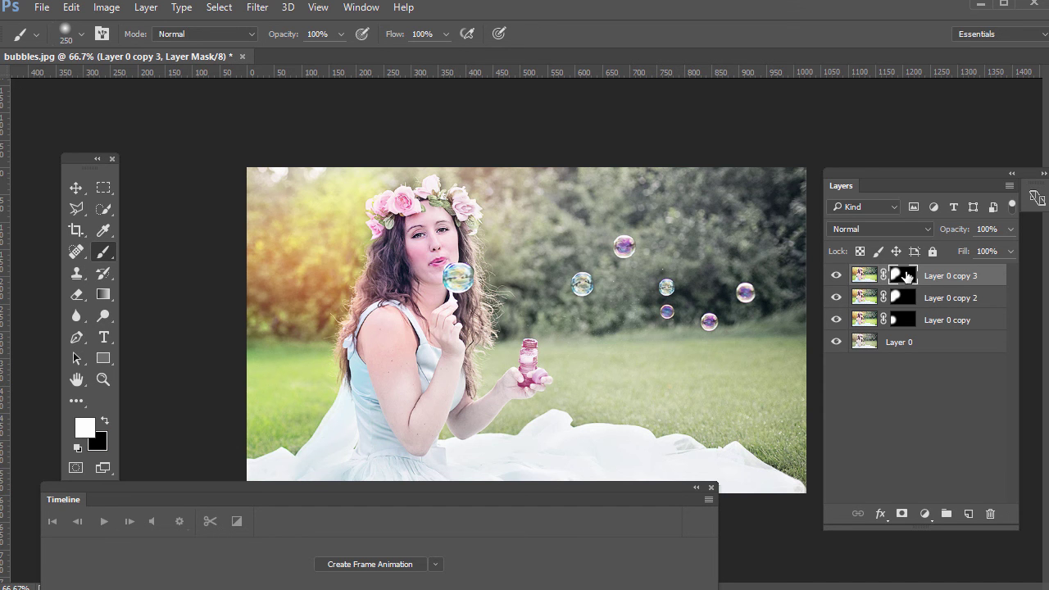
pyautogui.moveTo(499, 241)
pyautogui.mouseDown()
pyautogui.moveTo(527, 182)
pyautogui.moveTo(538, 192)
pyautogui.moveTo(520, 238)
pyautogui.mouseUp()
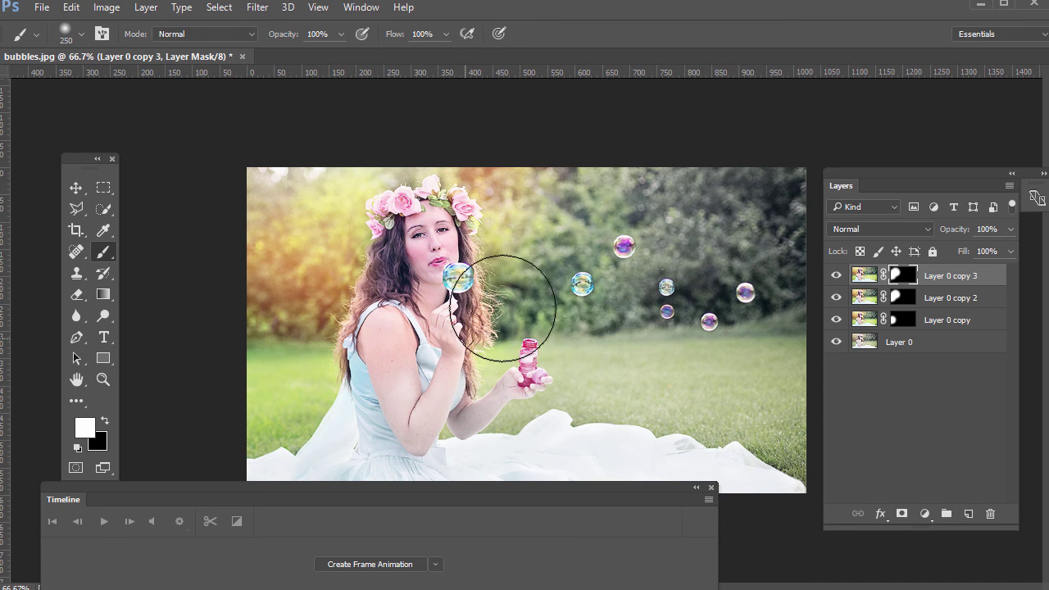
pyautogui.moveTo(503, 309)
pyautogui.mouseDown()
pyautogui.moveTo(533, 271)
pyautogui.moveTo(563, 257)
pyautogui.moveTo(546, 281)
pyautogui.mouseUp()
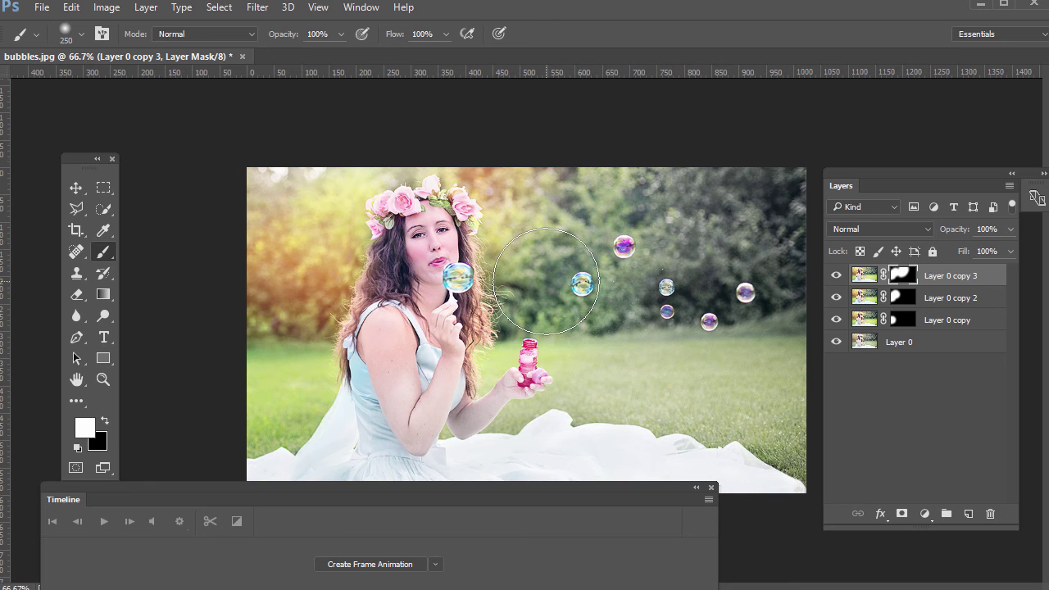
# - Create Layer 0 copy 4 and copy 5 and target copy 5's mask
pyautogui.hotkey('ctrl', 'j')
pyautogui.hotkey('ctrl', '2')
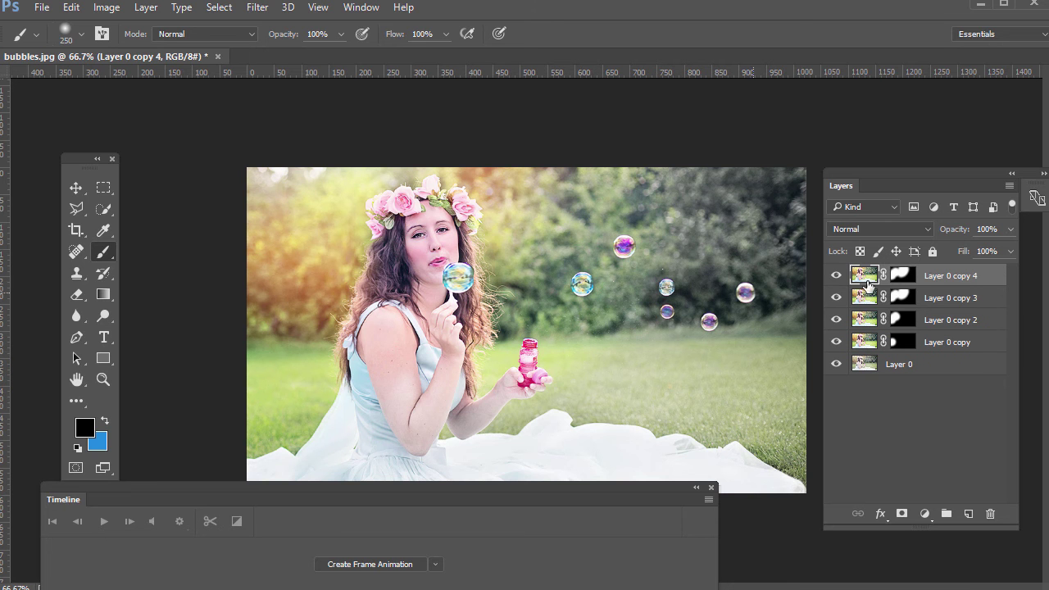
pyautogui.click(902, 274)
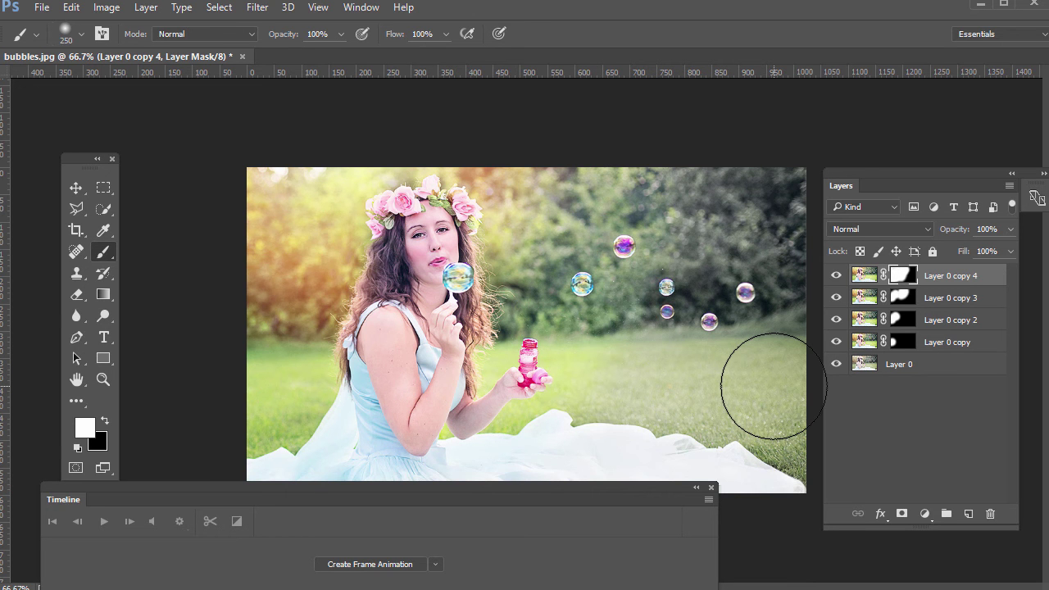
pyautogui.hotkey('ctrl', 'j')
pyautogui.hotkey('ctrl', '2')
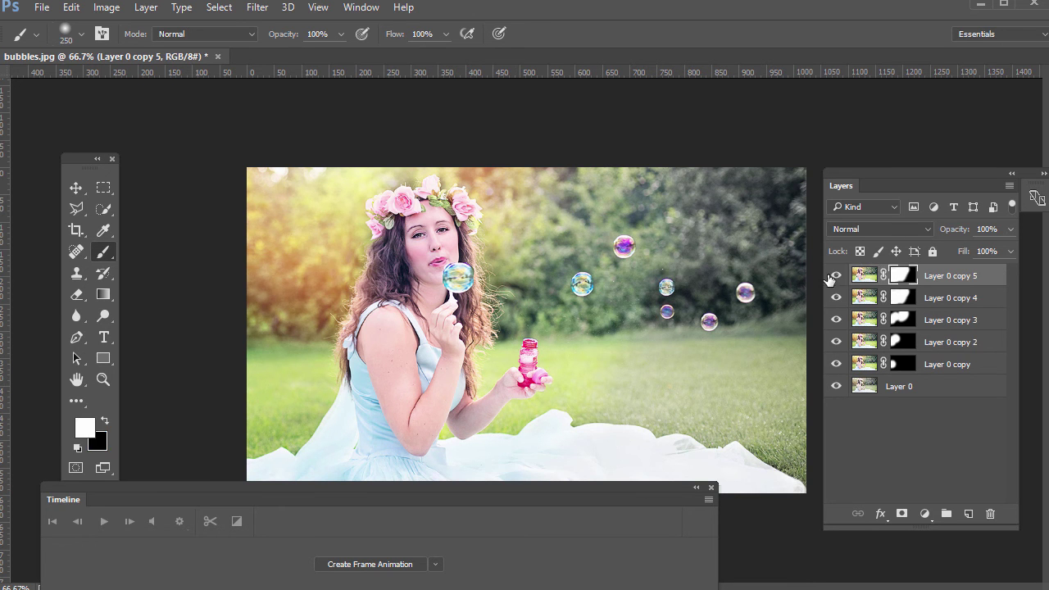
pyautogui.hotkey('ctrl', '\\')
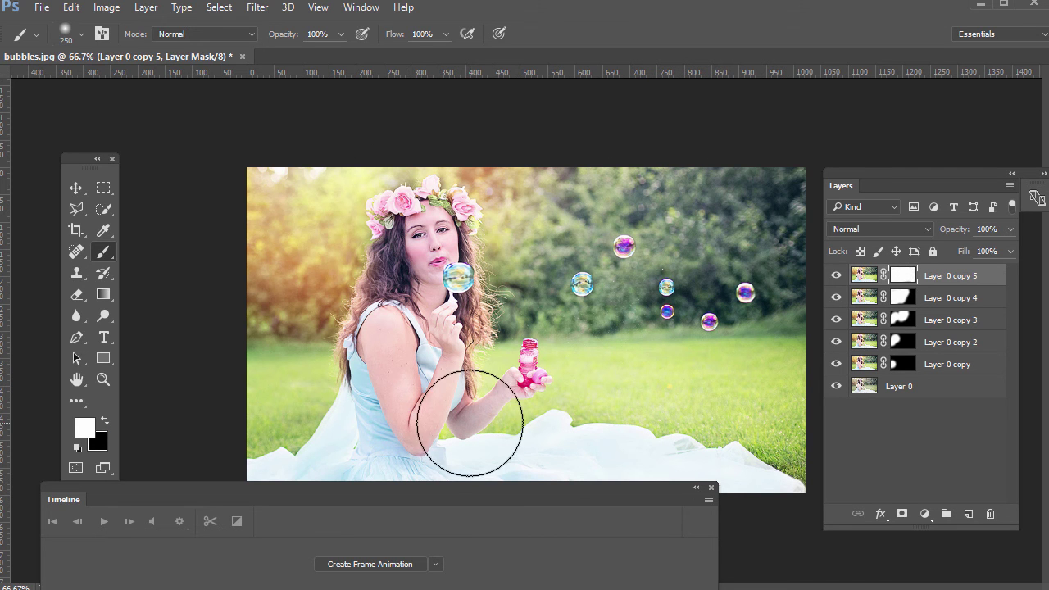
# - Hide Layer 0 copy through copy 5 so only muted Layer 0 shows, and move the Timeline panel
pyautogui.click(837, 277)
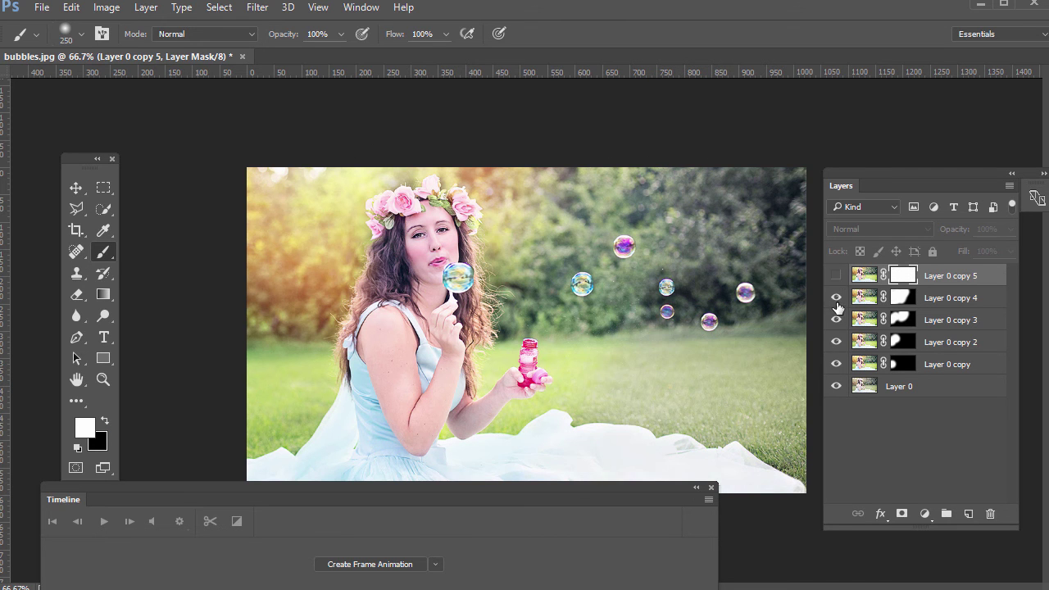
pyautogui.click(836, 299)
pyautogui.click(836, 320)
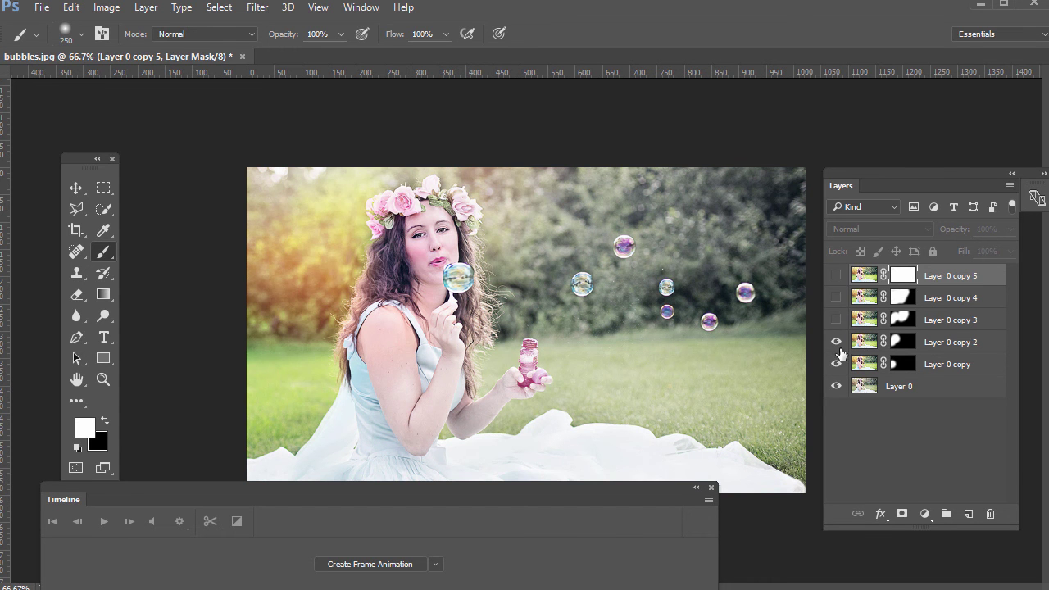
pyautogui.click(837, 343)
pyautogui.click(836, 365)
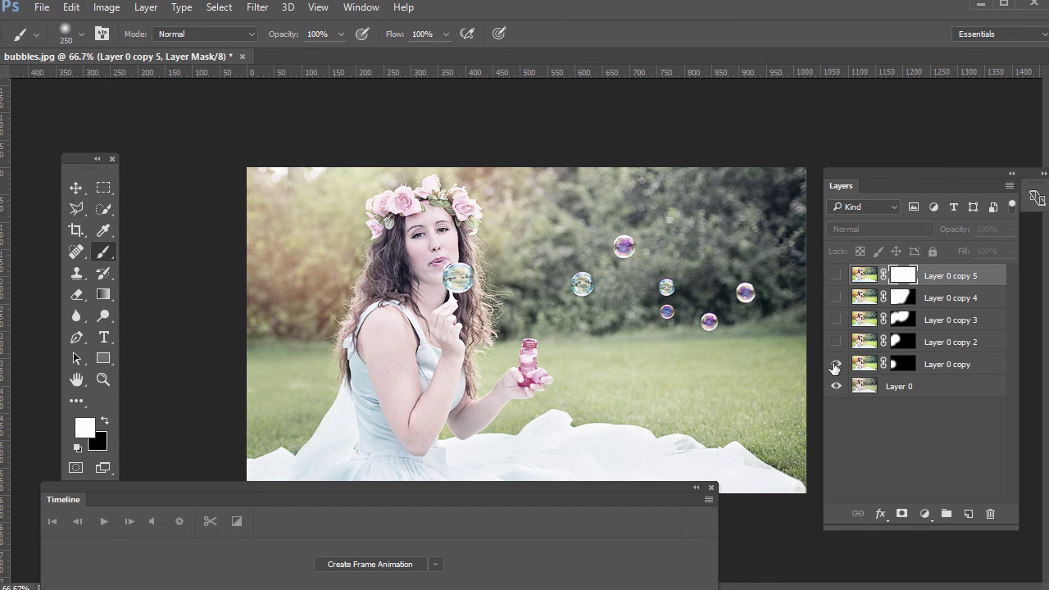
pyautogui.moveTo(836, 365); pyautogui.dragTo(836, 275)
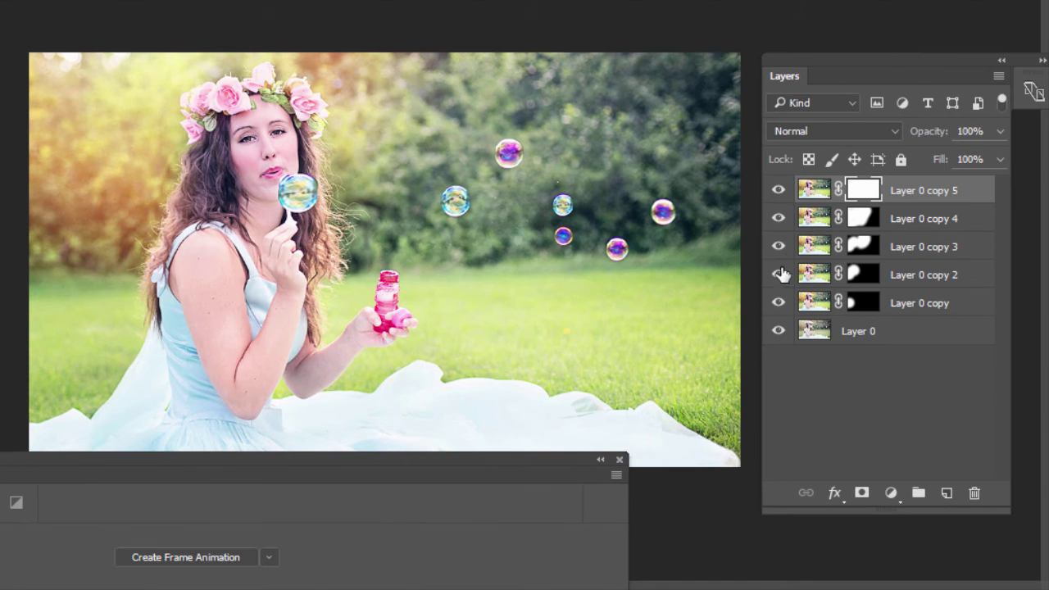
pyautogui.moveTo(778, 191); pyautogui.dragTo(778, 307)
pyautogui.moveTo(93, 463); pyautogui.dragTo(190, 422)
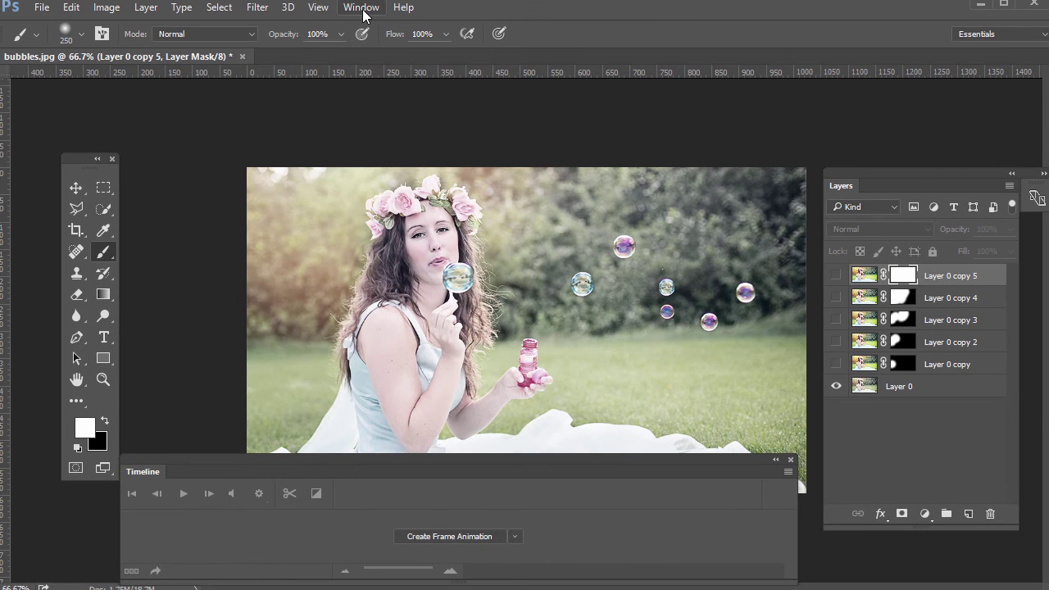
# - Create a frame animation in the Timeline and make Layer 0 the active layer
pyautogui.click(357, 8)
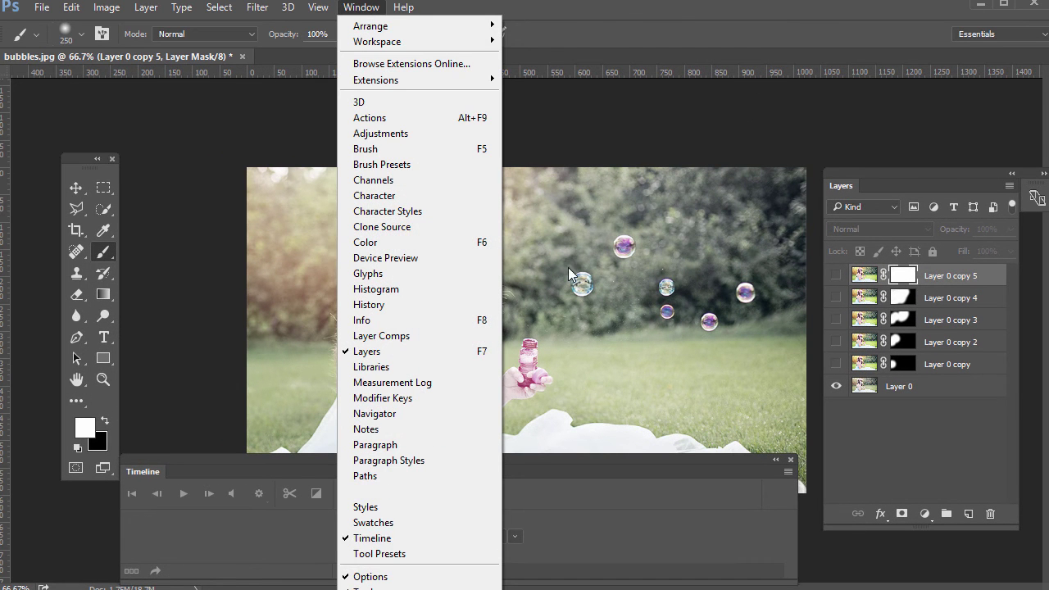
pyautogui.click(615, 12)
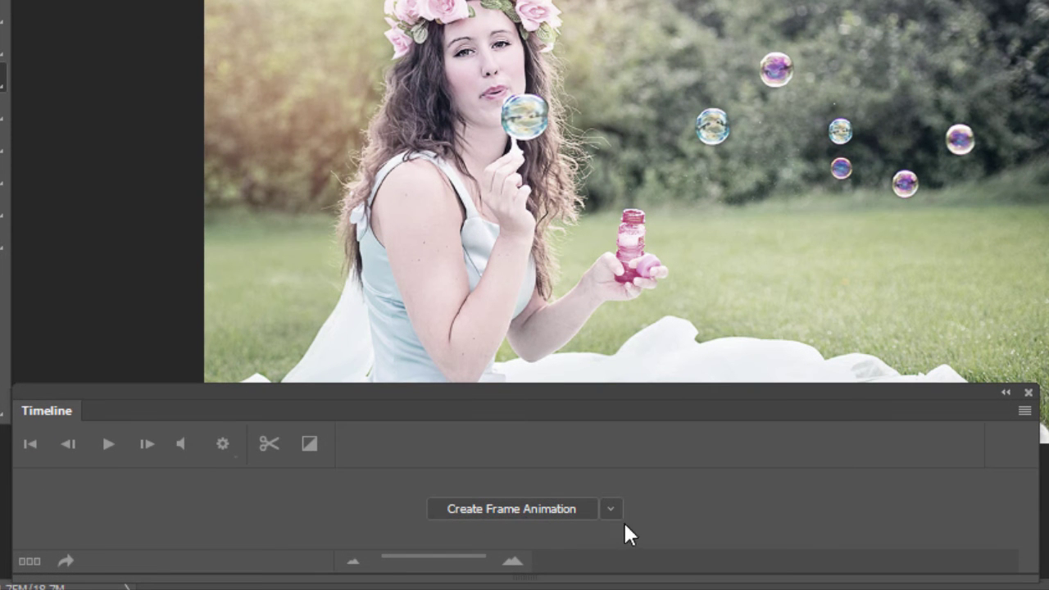
pyautogui.click(610, 509)
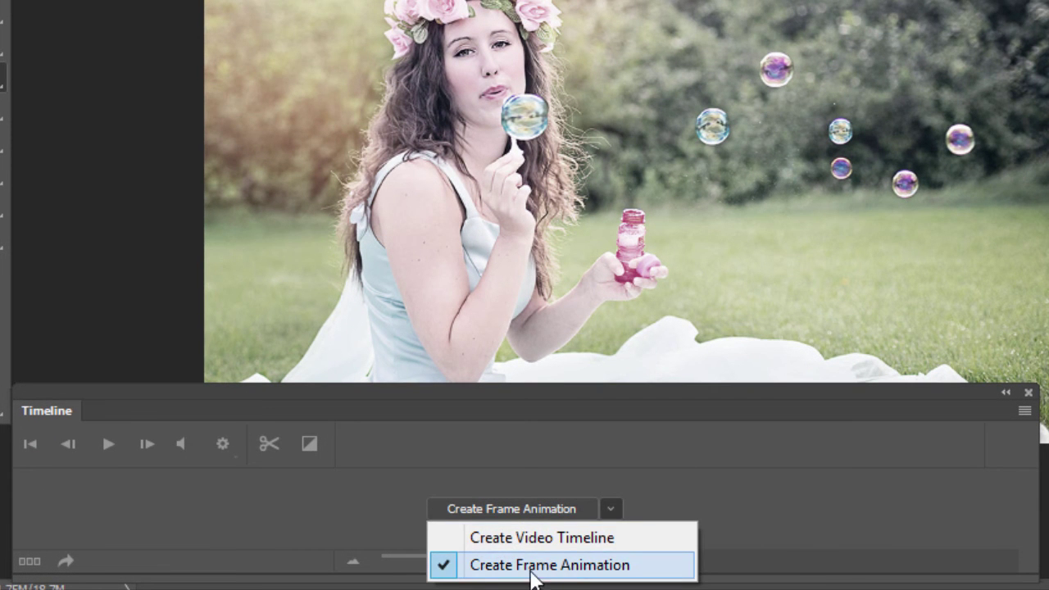
pyautogui.click(647, 464)
pyautogui.click(509, 509)
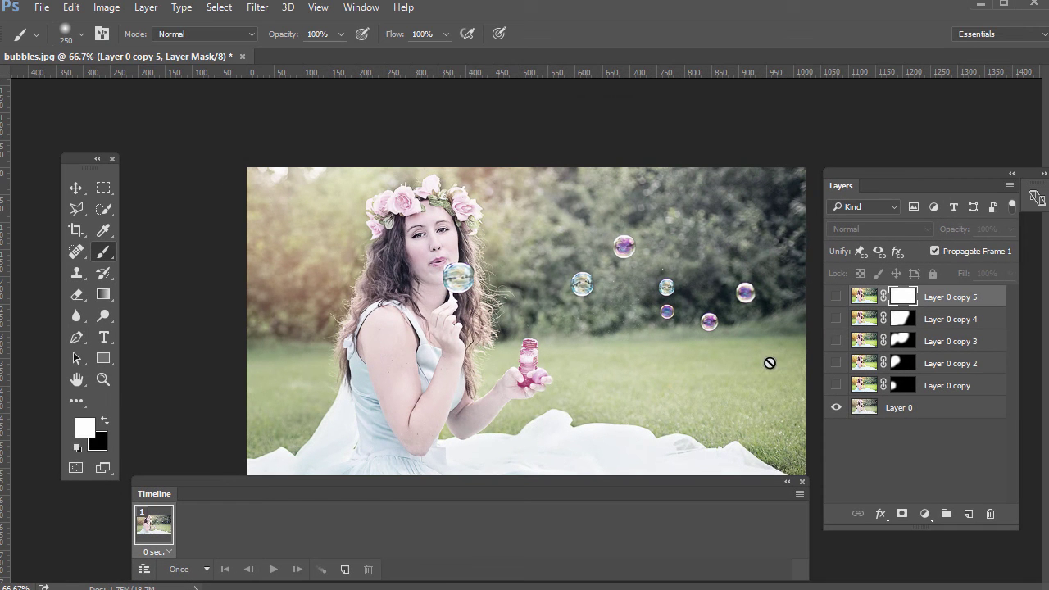
pyautogui.click(862, 415)
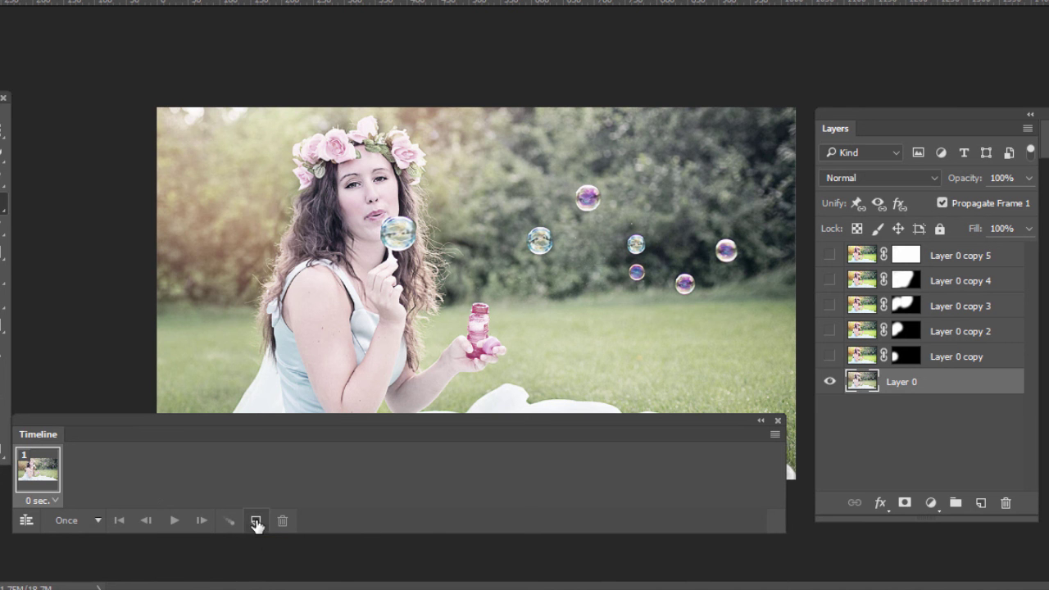
# - Add frames 2 and 3, showing Layer 0 copy and then Layer 0 copy 2
pyautogui.click(255, 521)
pyautogui.moveTo(234, 425); pyautogui.dragTo(213, 442)
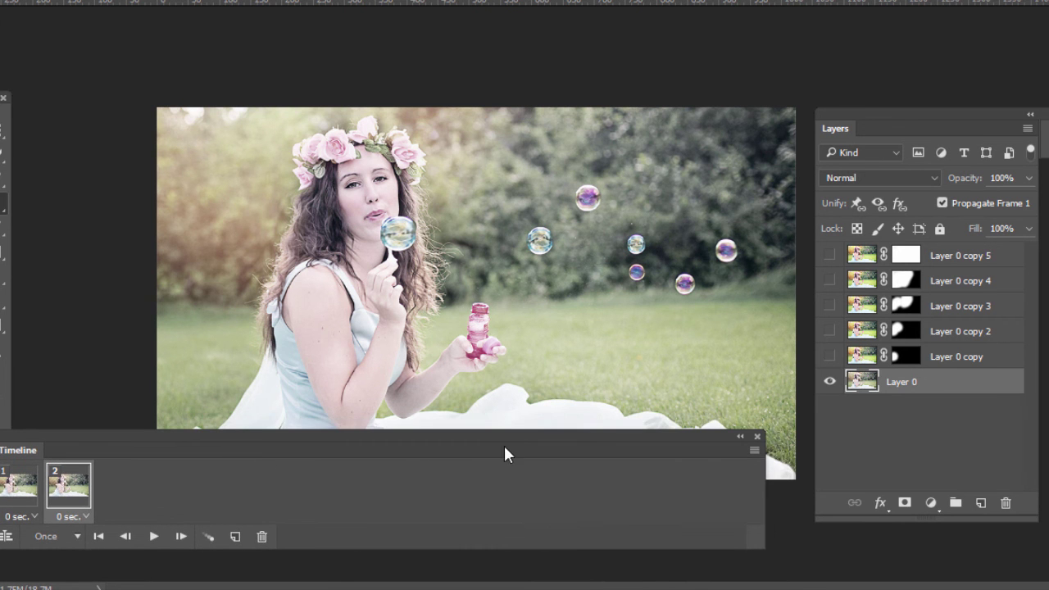
pyautogui.click(755, 450)
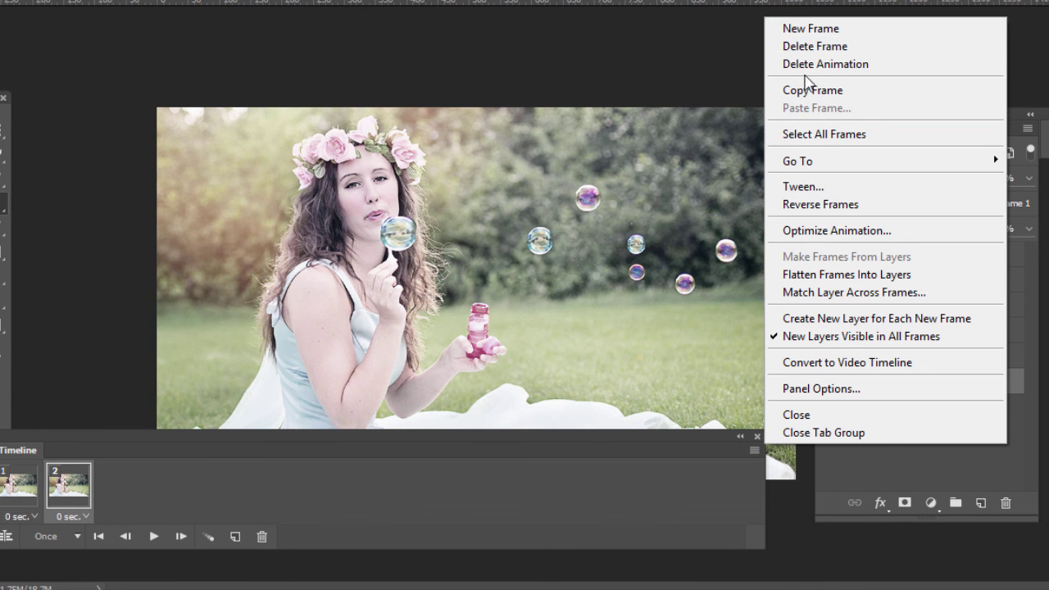
pyautogui.click(212, 443)
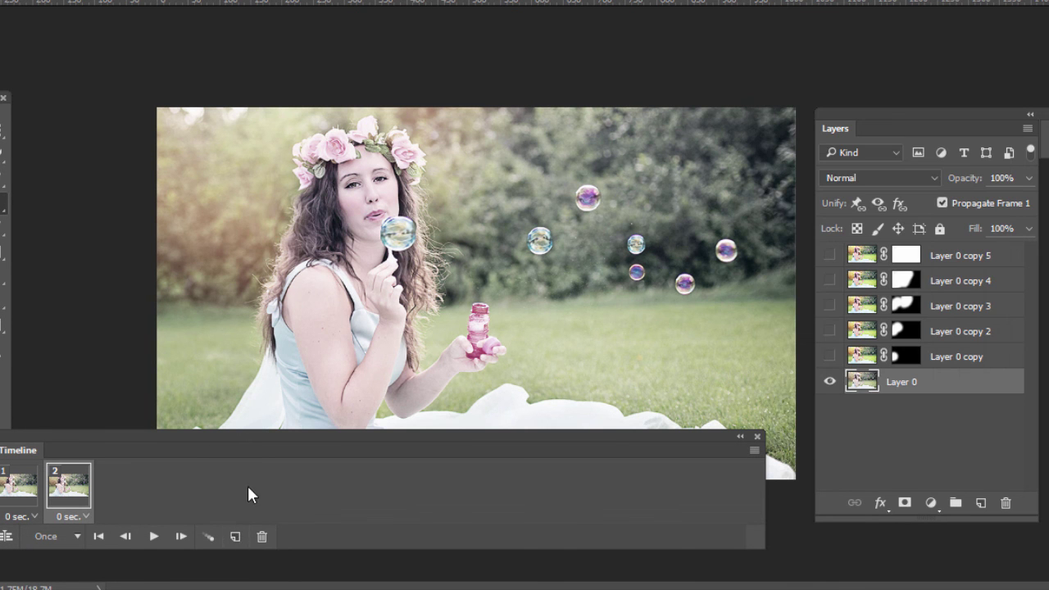
pyautogui.click(830, 358)
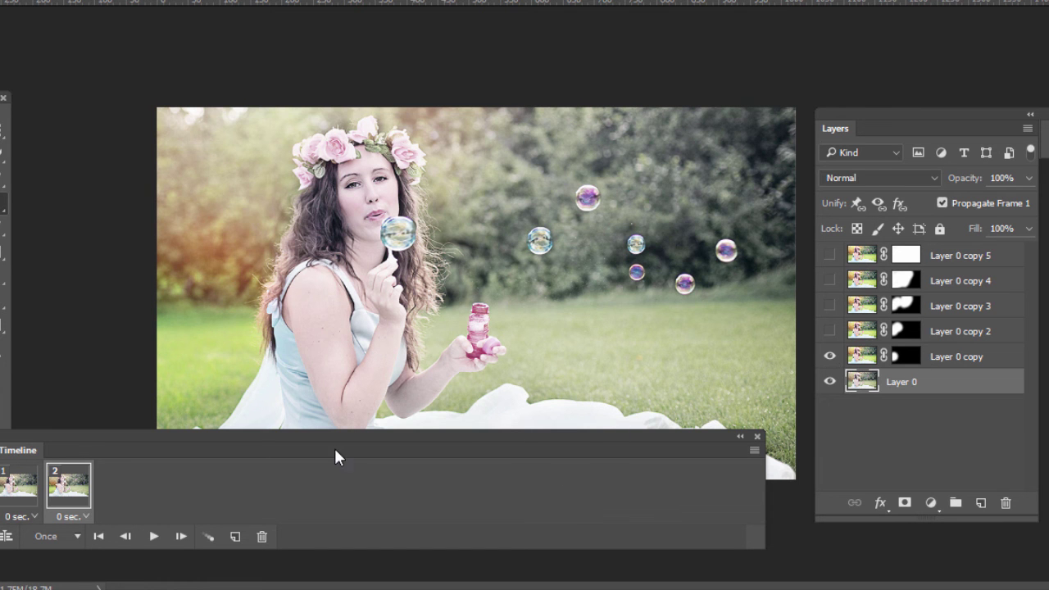
pyautogui.click(234, 538)
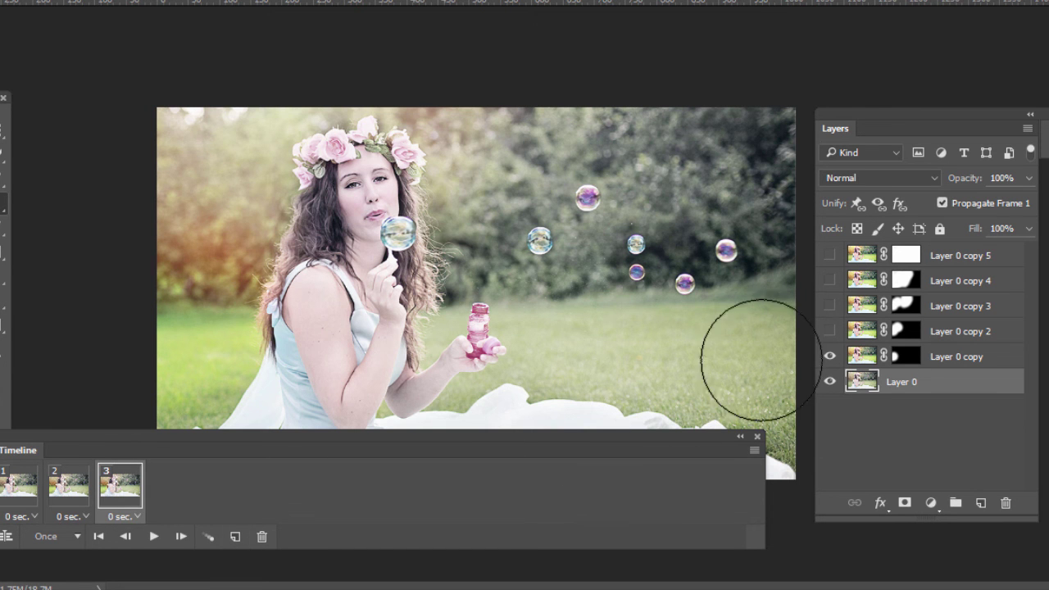
pyautogui.click(830, 332)
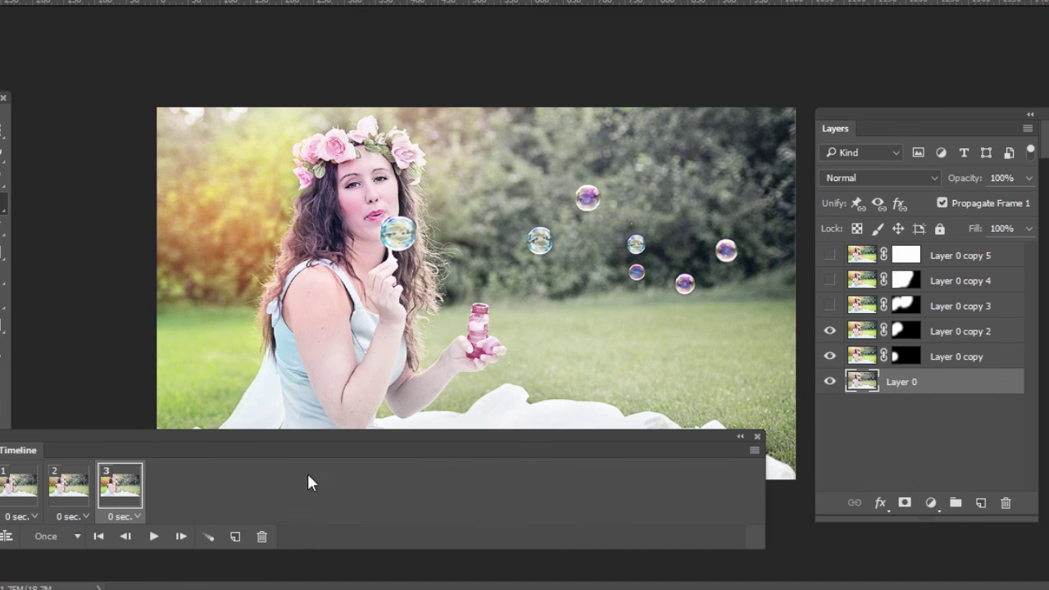
# - Add frames 4–6, showing Layer 0 copy 3, copy 4 and copy 5 in turn
pyautogui.click(236, 536)
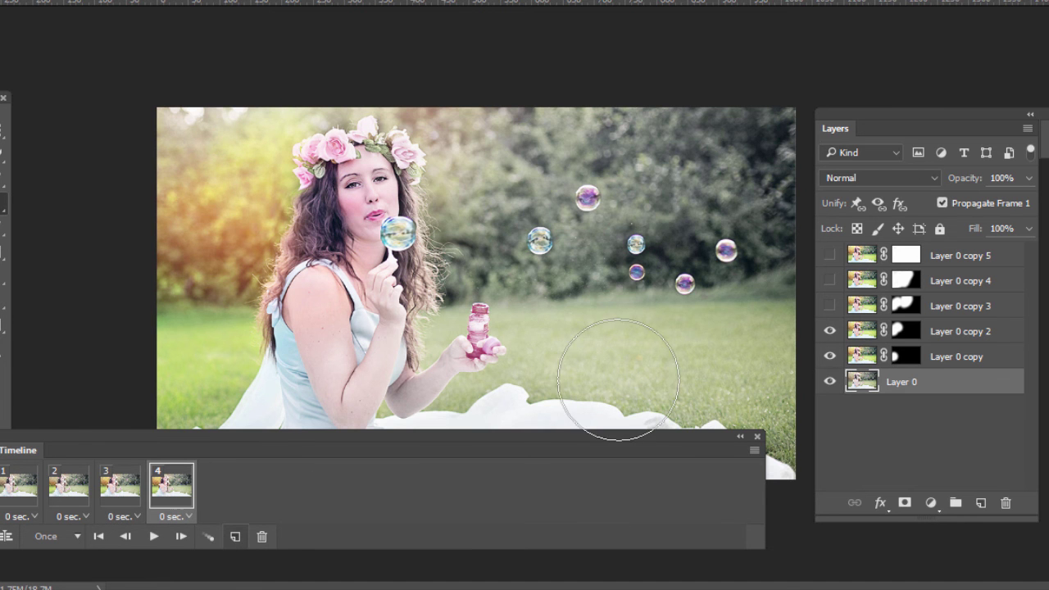
pyautogui.click(830, 306)
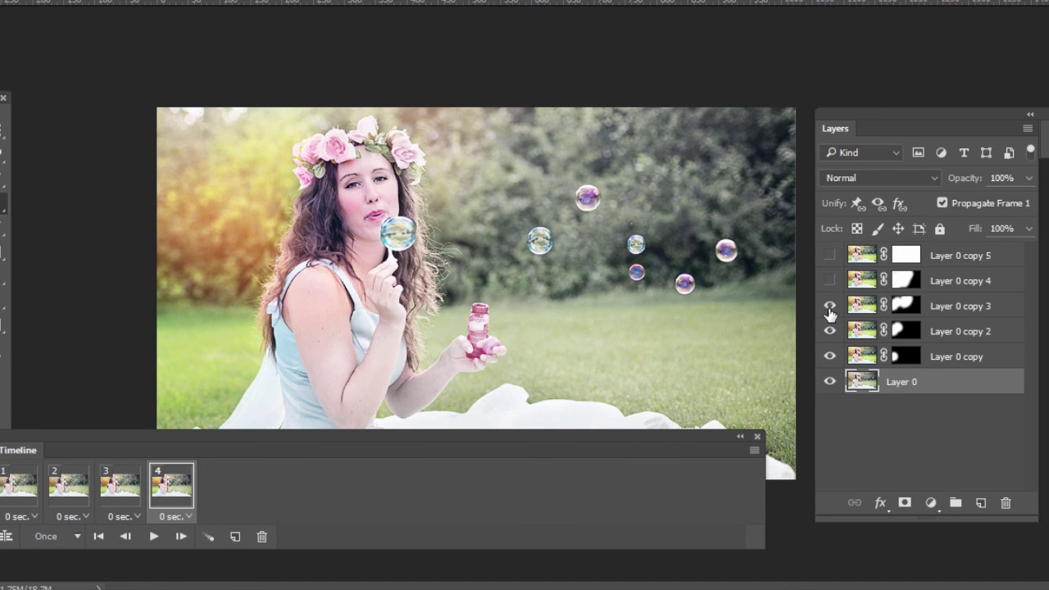
pyautogui.click(235, 536)
pyautogui.click(829, 281)
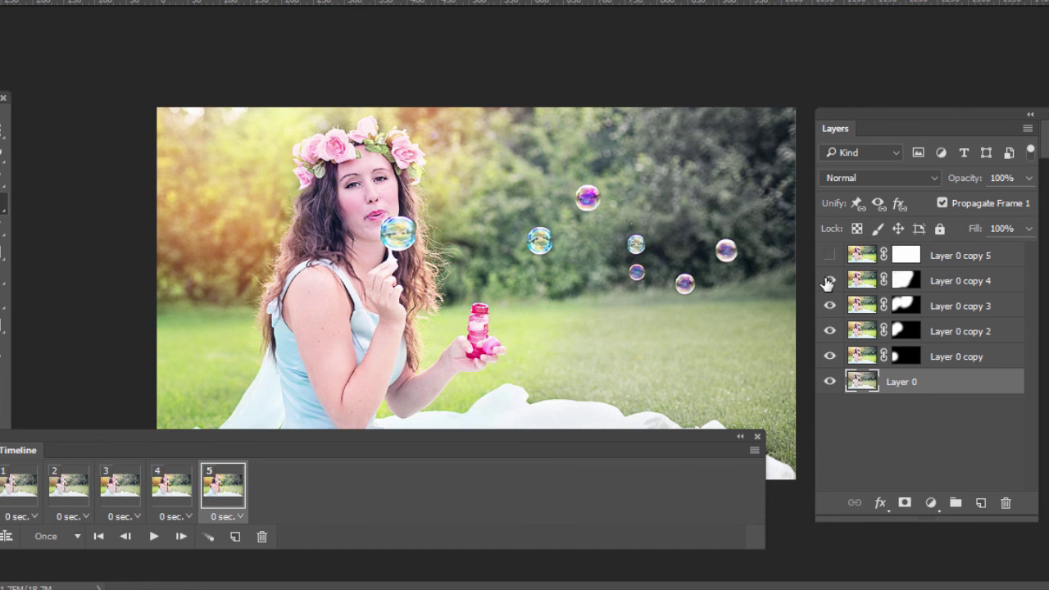
pyautogui.click(235, 536)
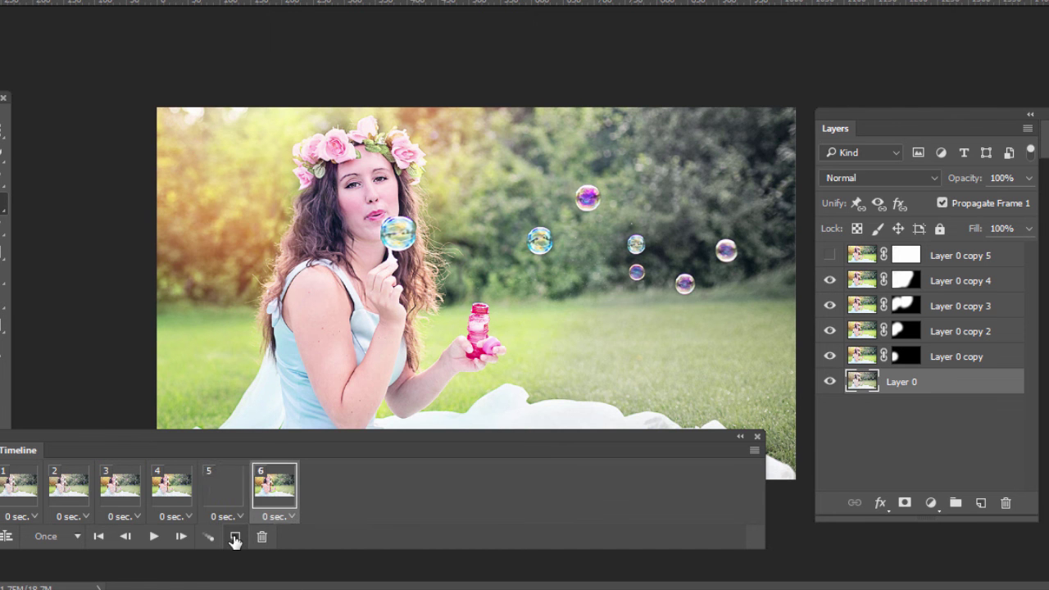
pyautogui.click(830, 256)
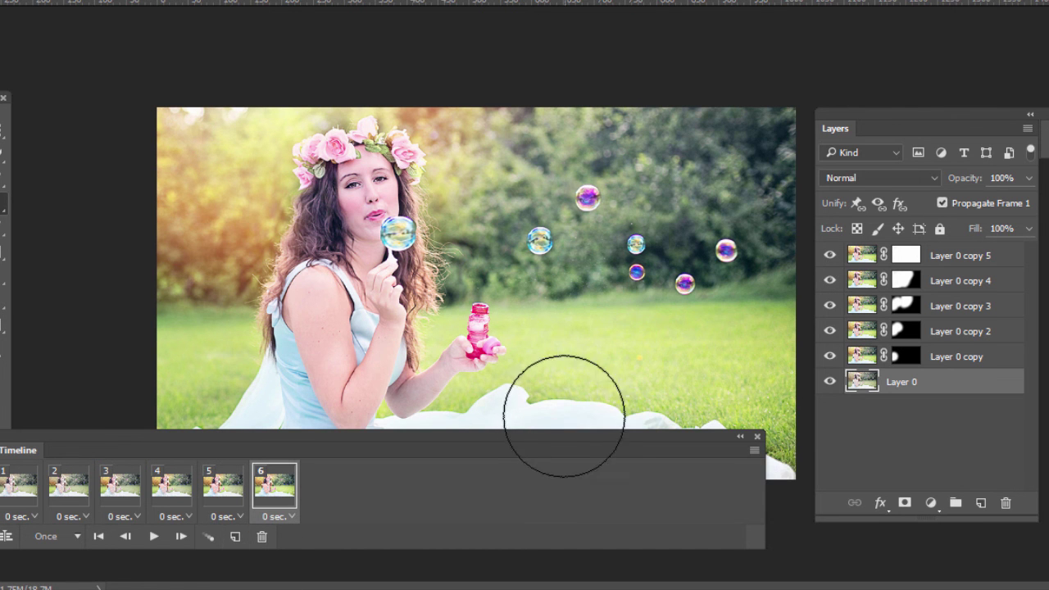
pyautogui.moveTo(533, 434); pyautogui.dragTo(507, 426)
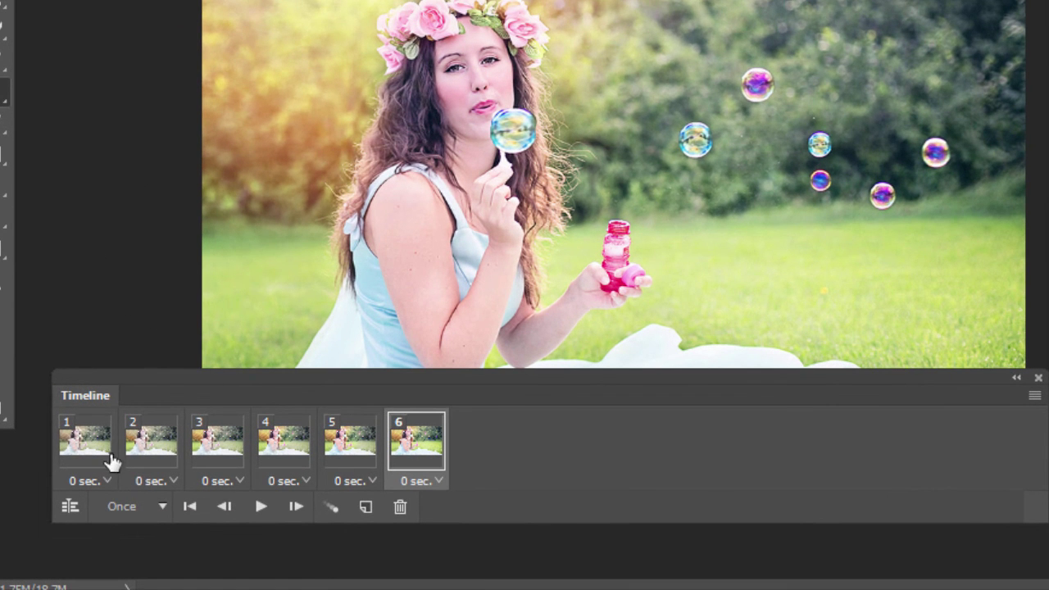
# - Set frame 1's delay to 0.2 seconds
pyautogui.click(107, 483)
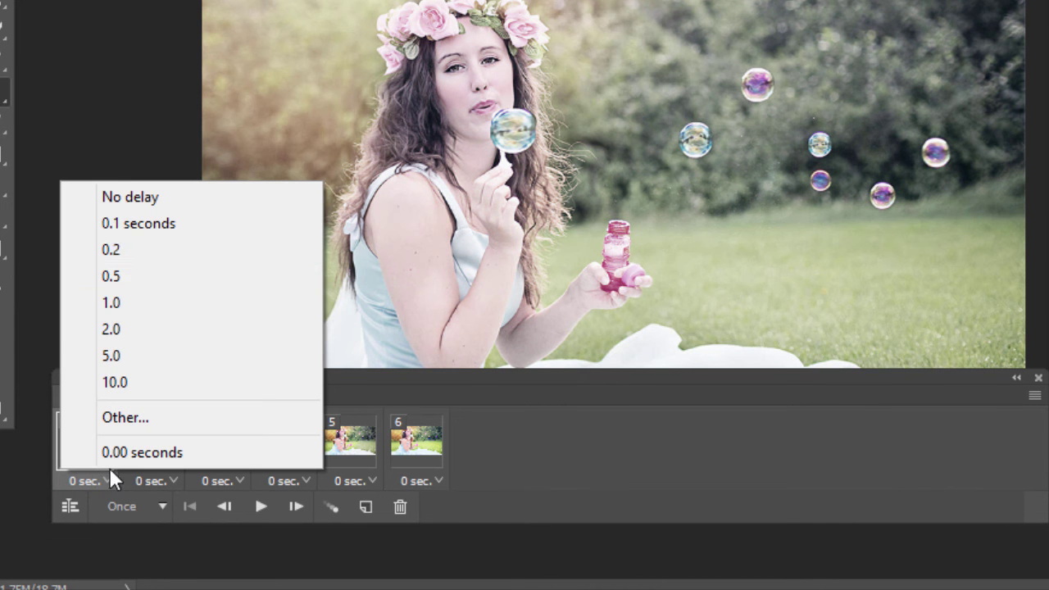
pyautogui.click(144, 250)
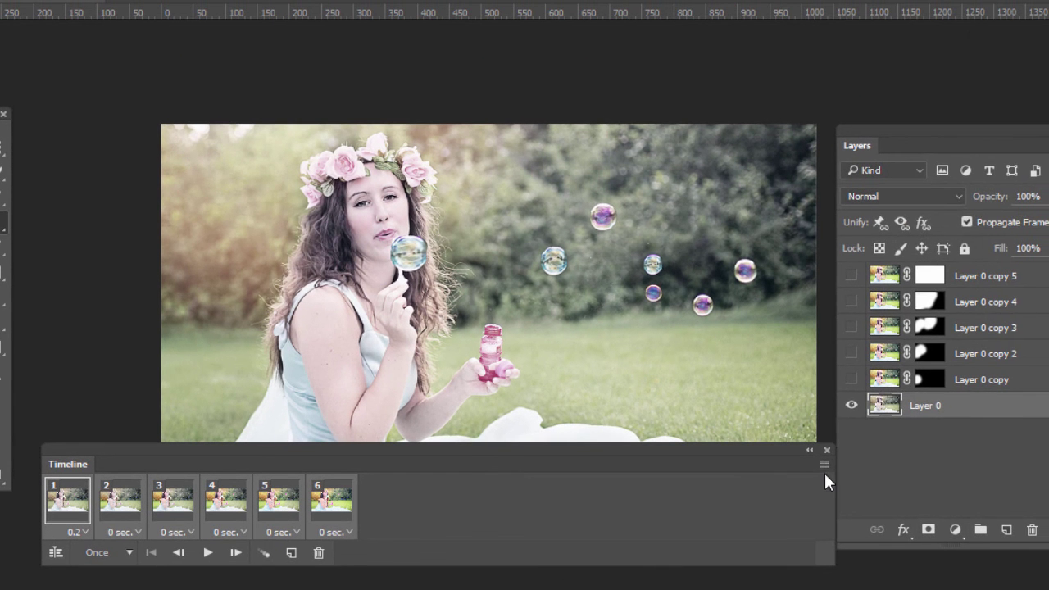
pyautogui.click(824, 463)
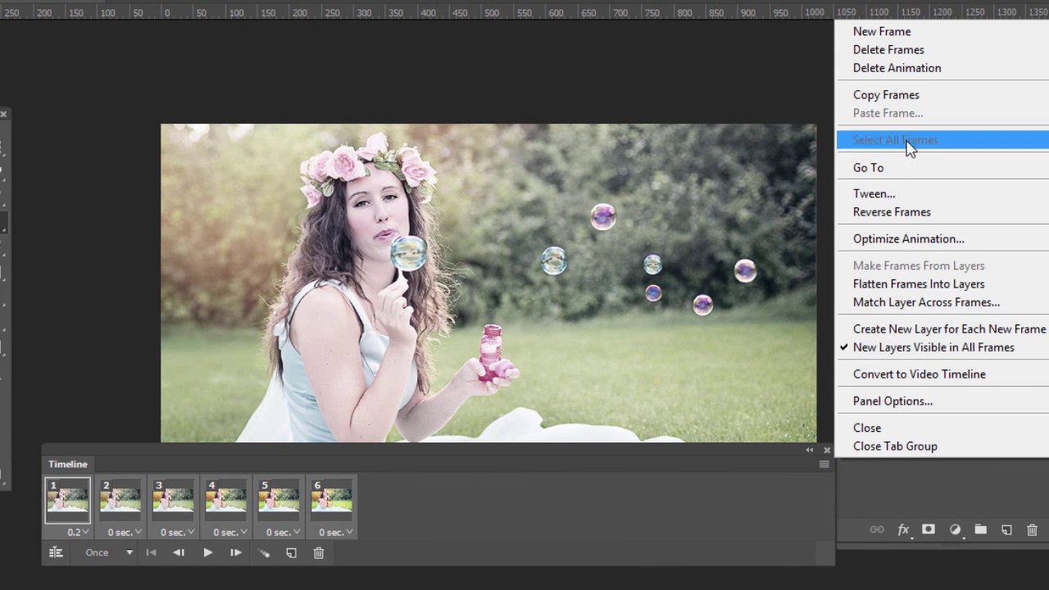
pyautogui.click(325, 514)
# - Select all six frames in the Timeline and give them a 0.2-second delay
pyautogui.click(278, 499)
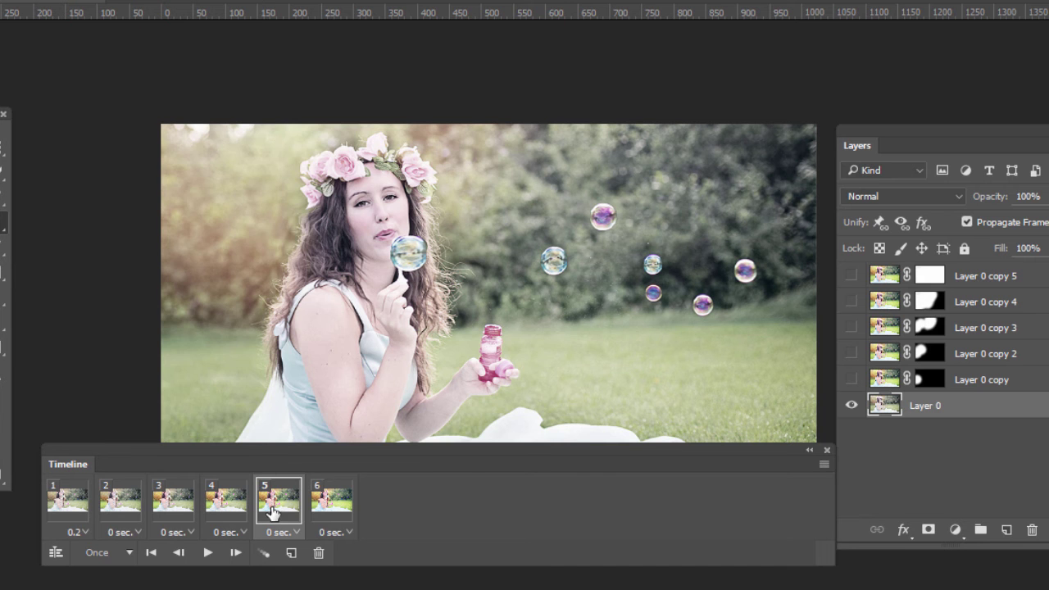
pyautogui.click(825, 464)
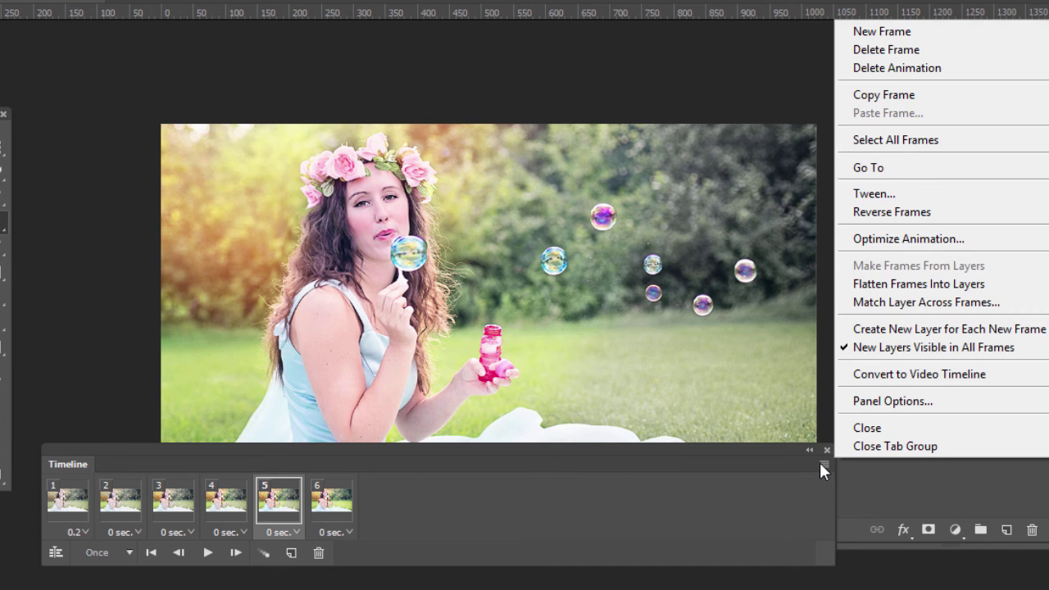
pyautogui.click(916, 139)
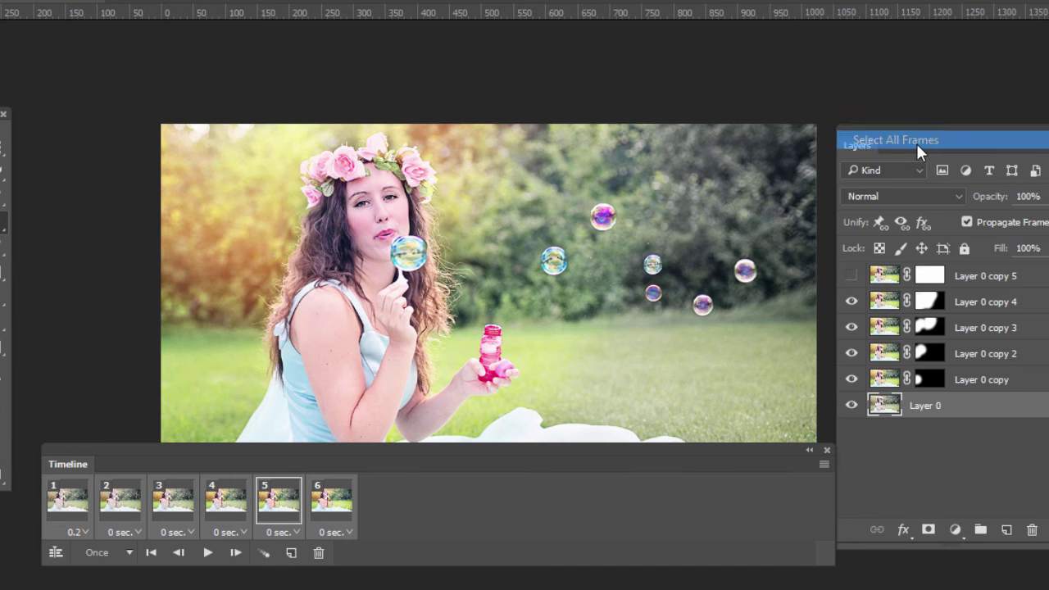
pyautogui.click(79, 532)
pyautogui.click(111, 350)
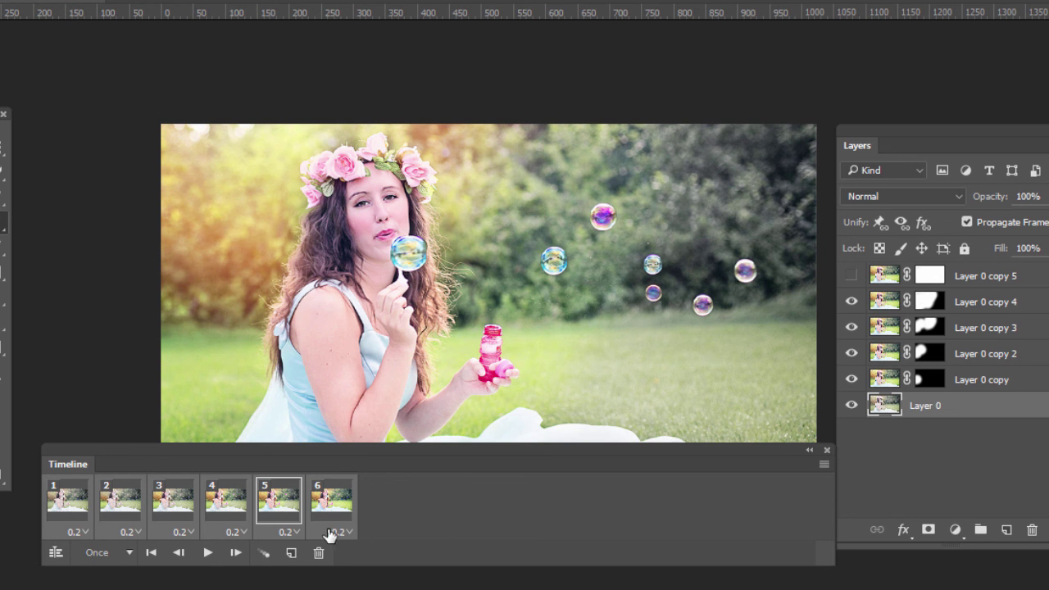
# - Set the animation's looping to Forever and play it to preview the colour build-up
pyautogui.click(128, 554)
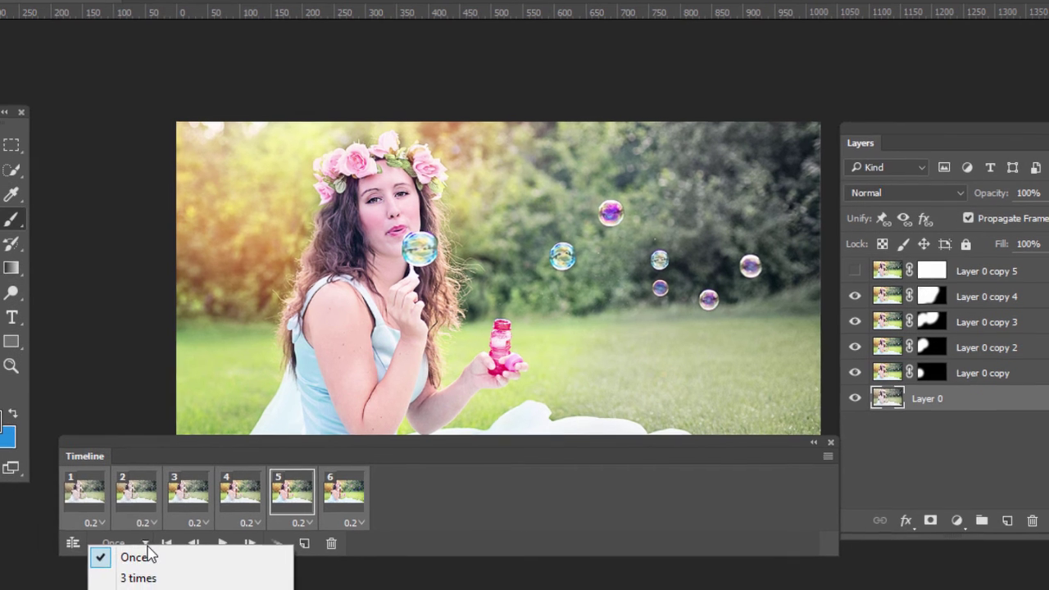
pyautogui.click(123, 566)
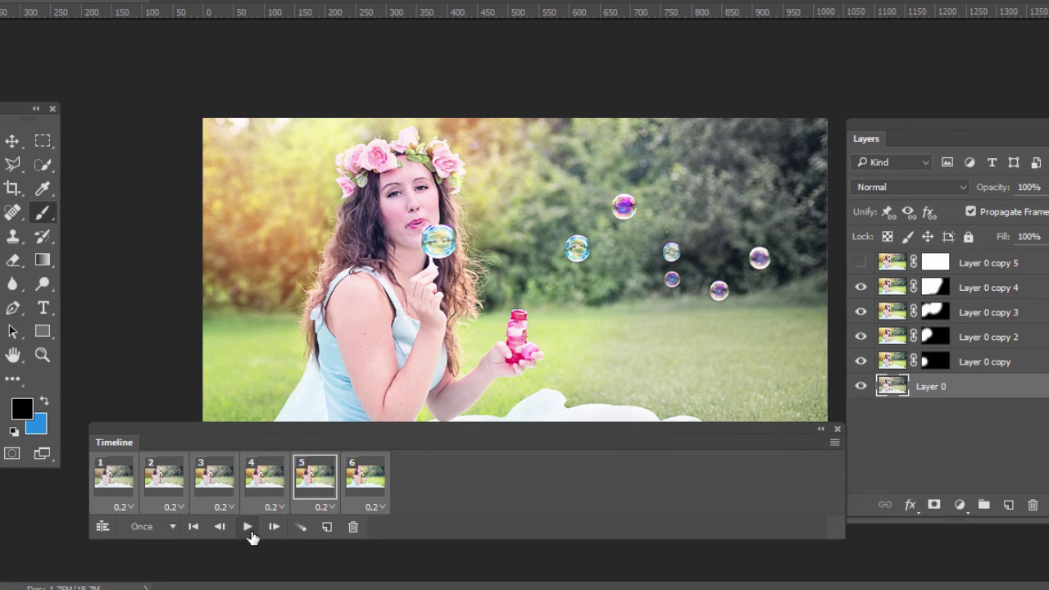
pyautogui.click(170, 527)
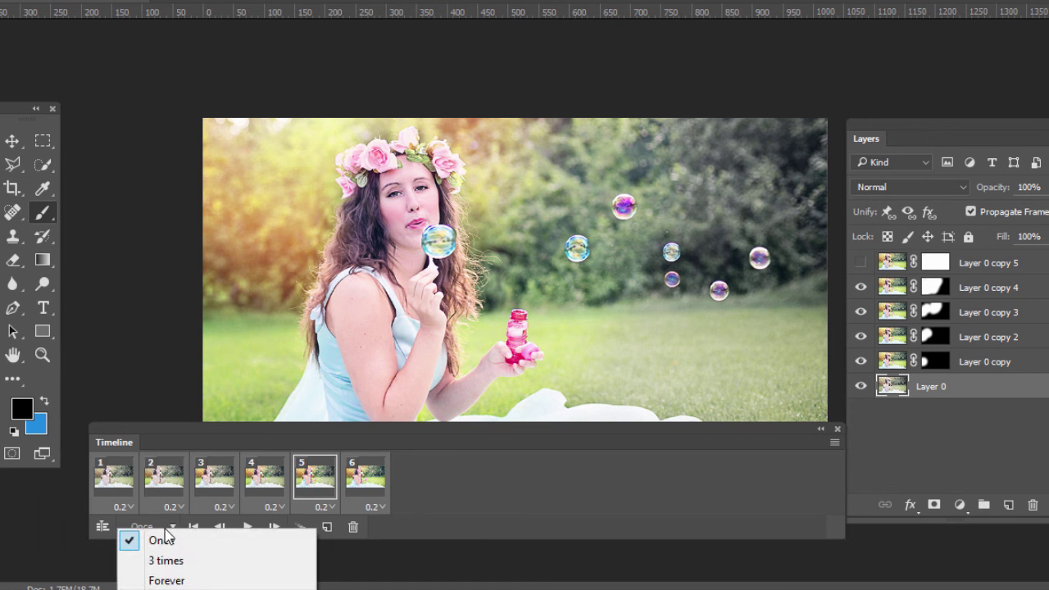
pyautogui.click(170, 580)
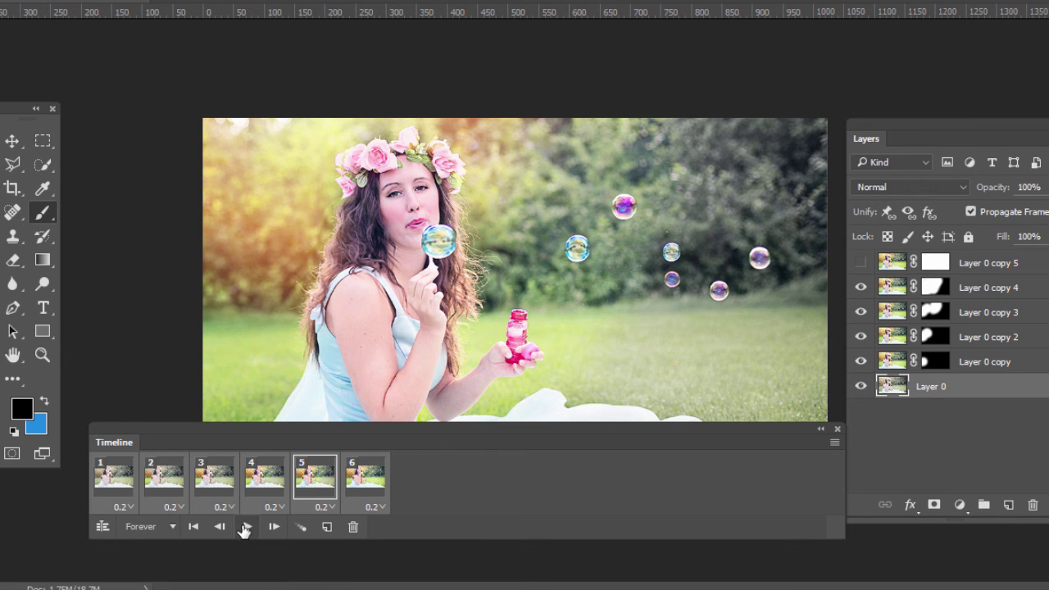
pyautogui.click(249, 530)
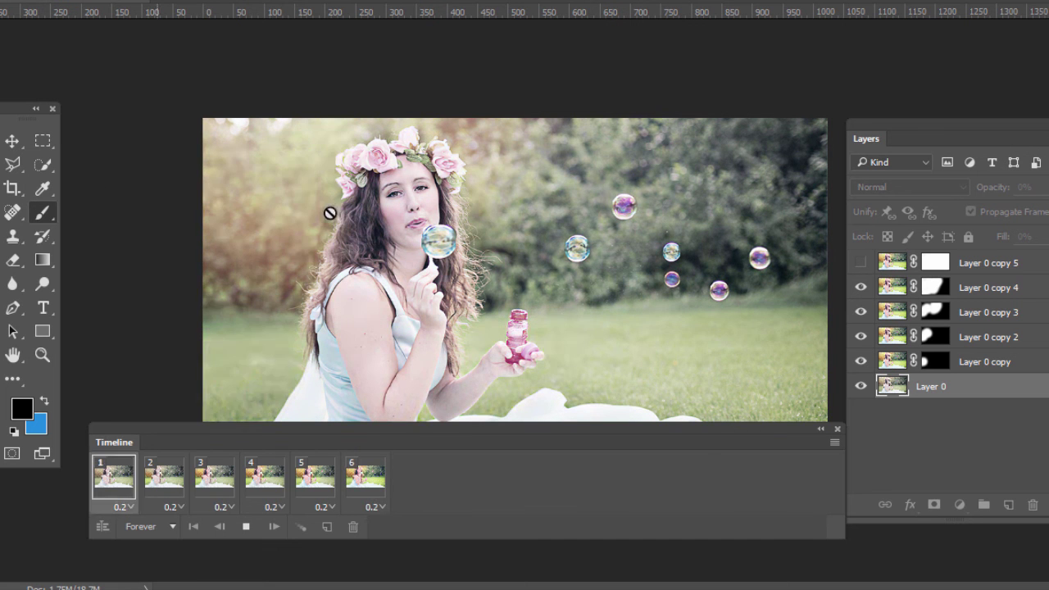
# - Stop playback and add frames 7–9, hiding Layer 0 copy 5, copy 4 and copy 3 in turn
pyautogui.click(246, 527)
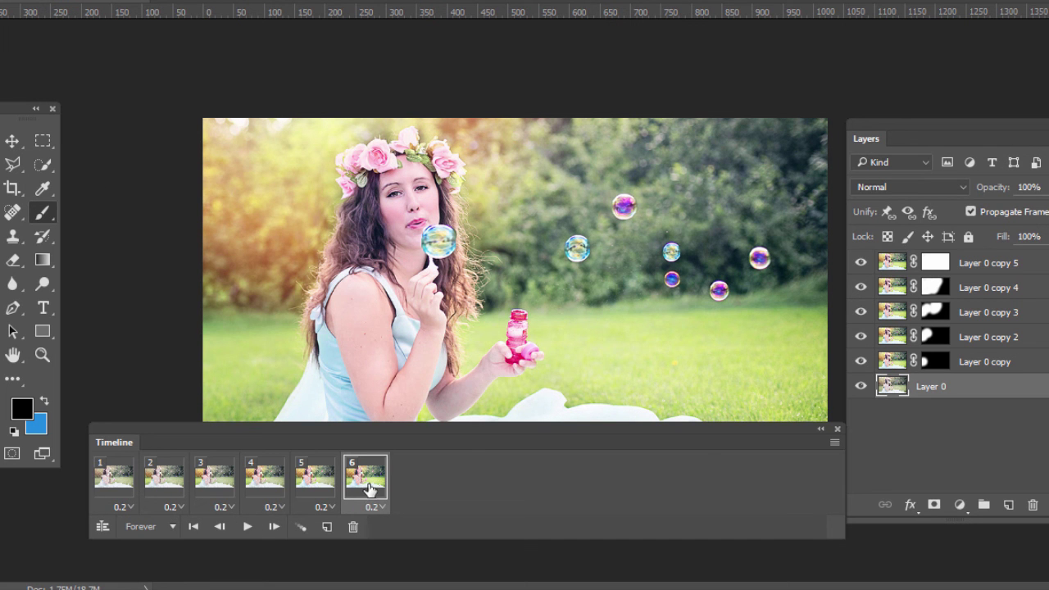
pyautogui.click(327, 527)
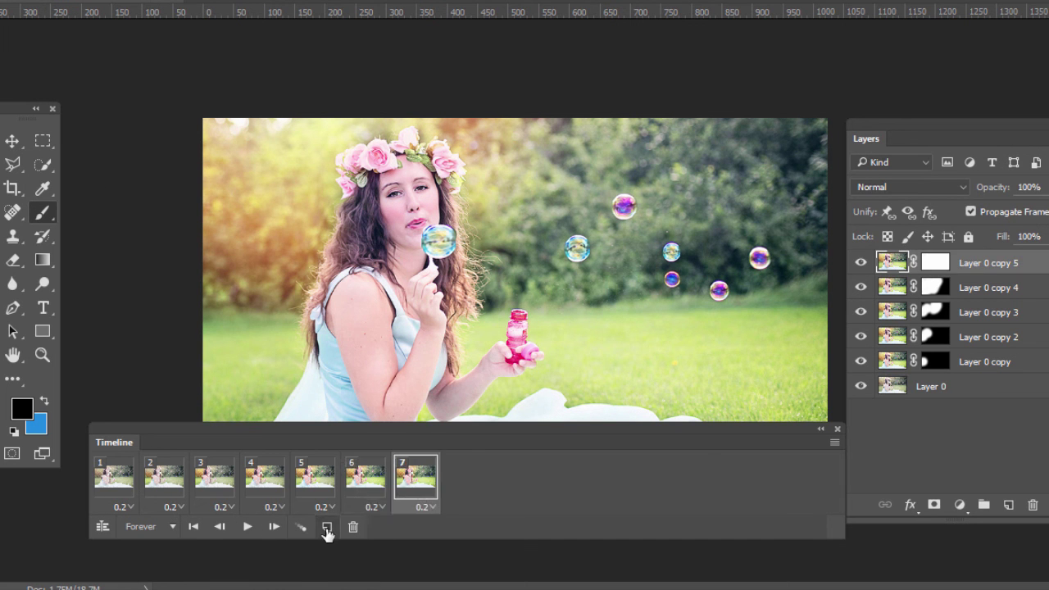
pyautogui.click(862, 263)
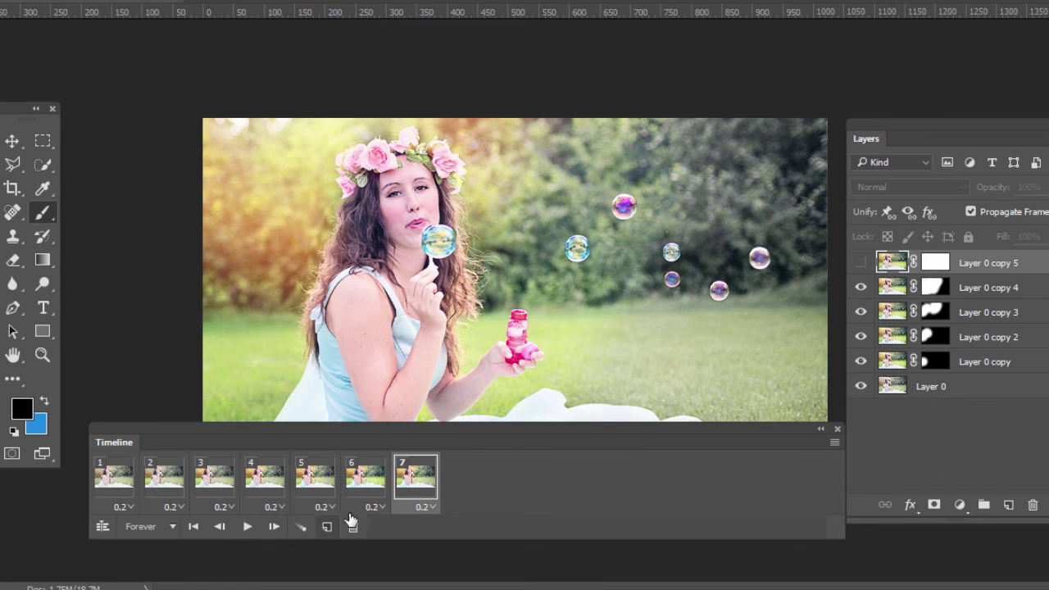
pyautogui.click(327, 527)
pyautogui.click(861, 288)
pyautogui.click(327, 527)
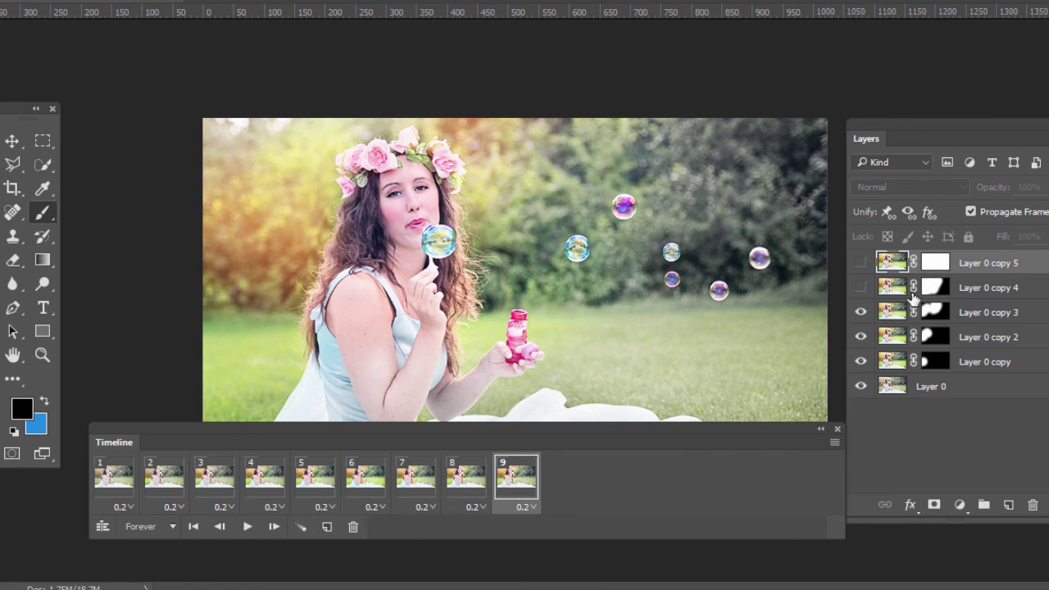
pyautogui.click(860, 312)
# - Add frames 10 and 11 hiding Layer 0 copy 2 and Layer 0 copy, then check the first and last frames
pyautogui.click(327, 527)
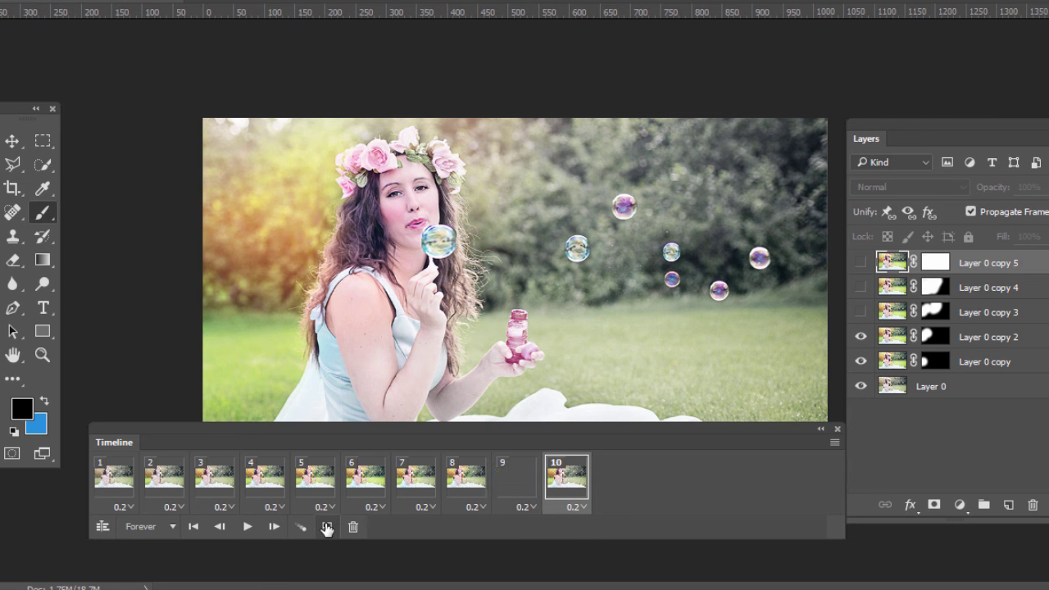
pyautogui.click(860, 337)
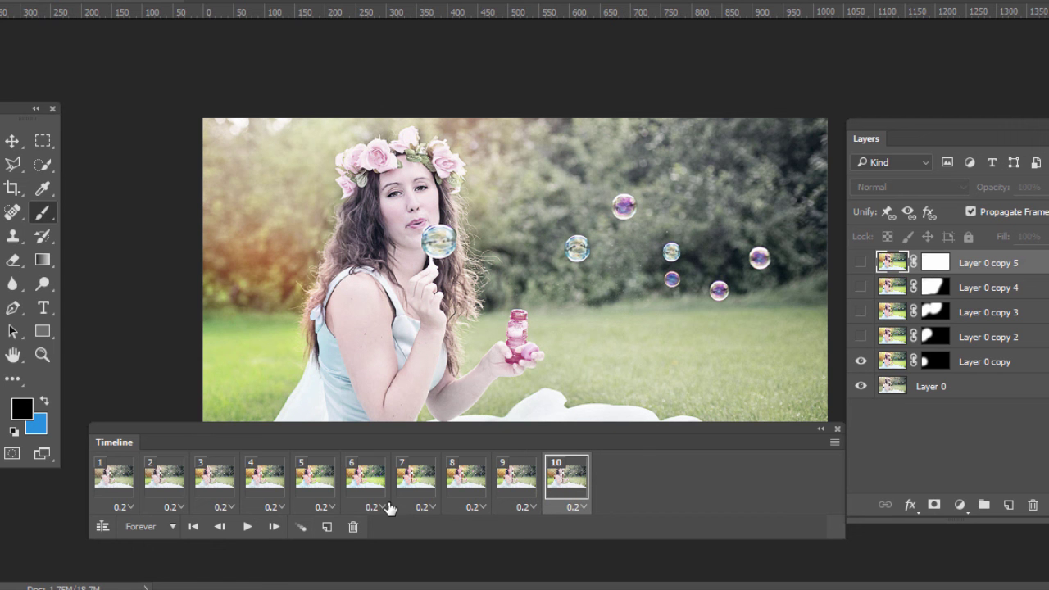
pyautogui.click(326, 528)
pyautogui.click(861, 361)
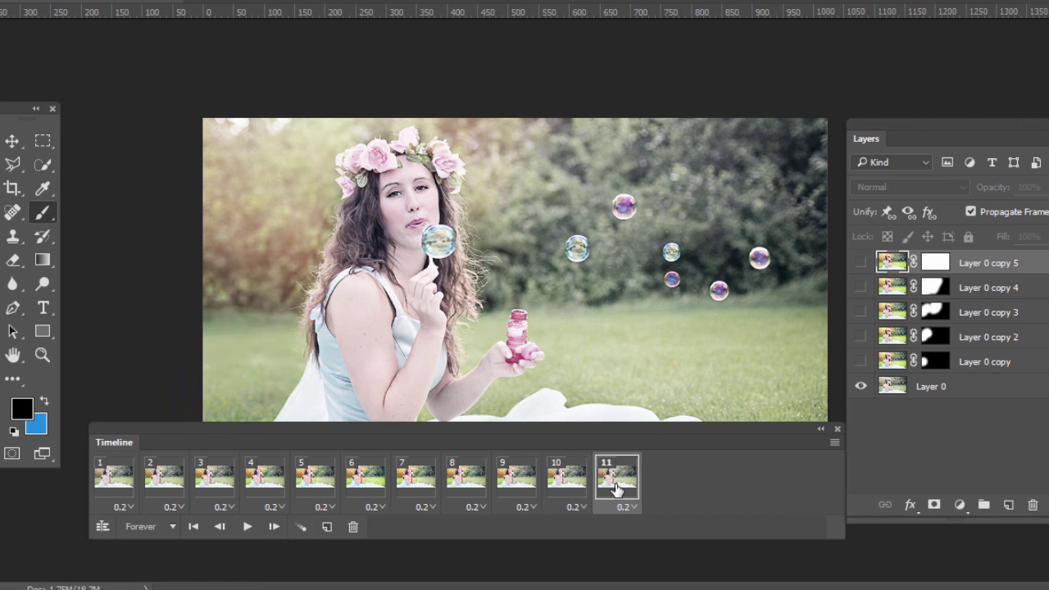
pyautogui.click(115, 474)
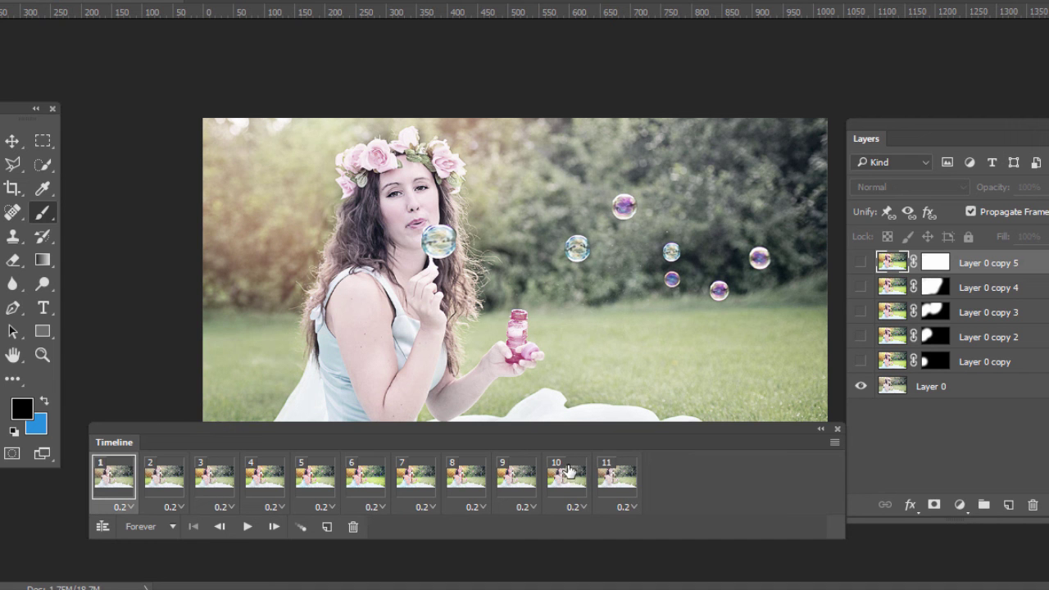
pyautogui.click(613, 475)
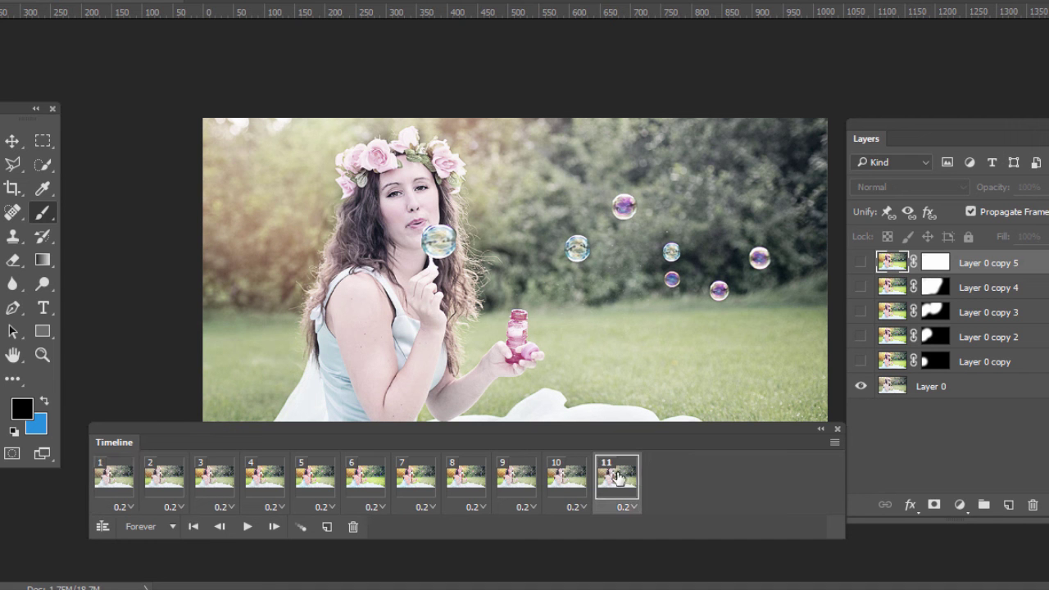
pyautogui.click(121, 478)
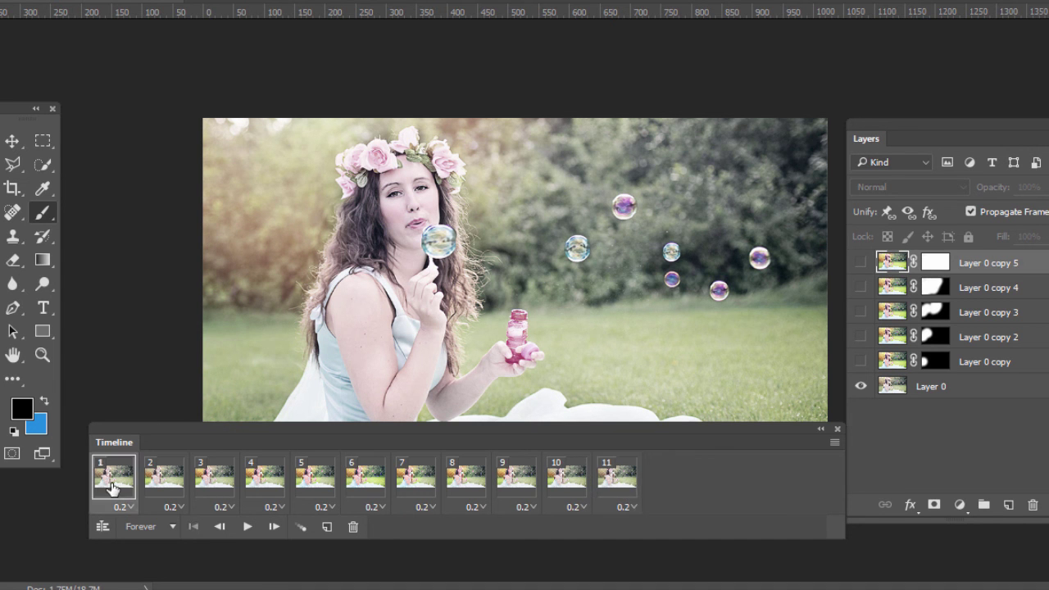
pyautogui.click(247, 529)
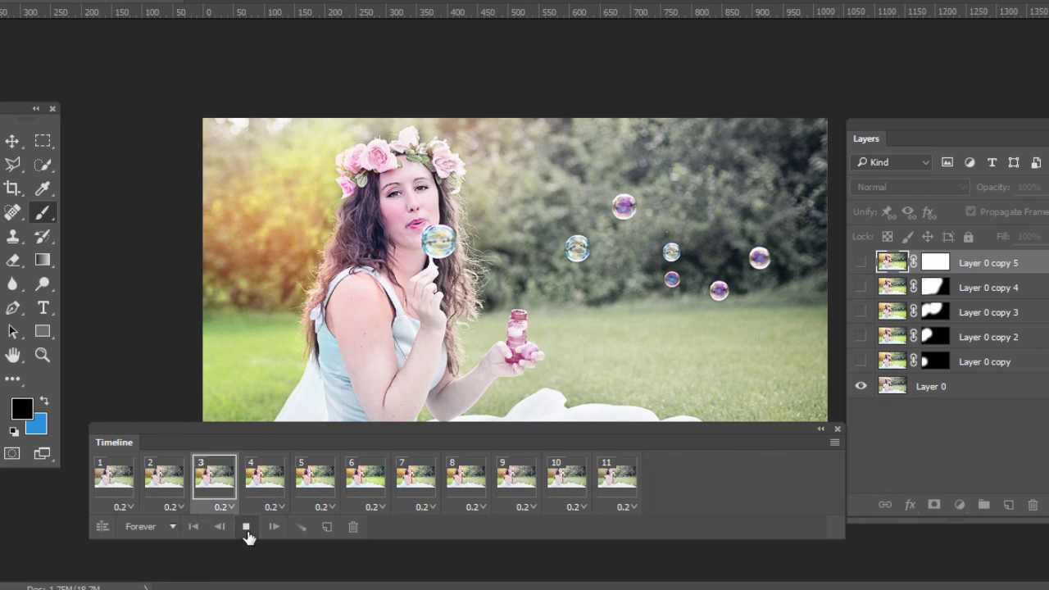
pyautogui.click(246, 529)
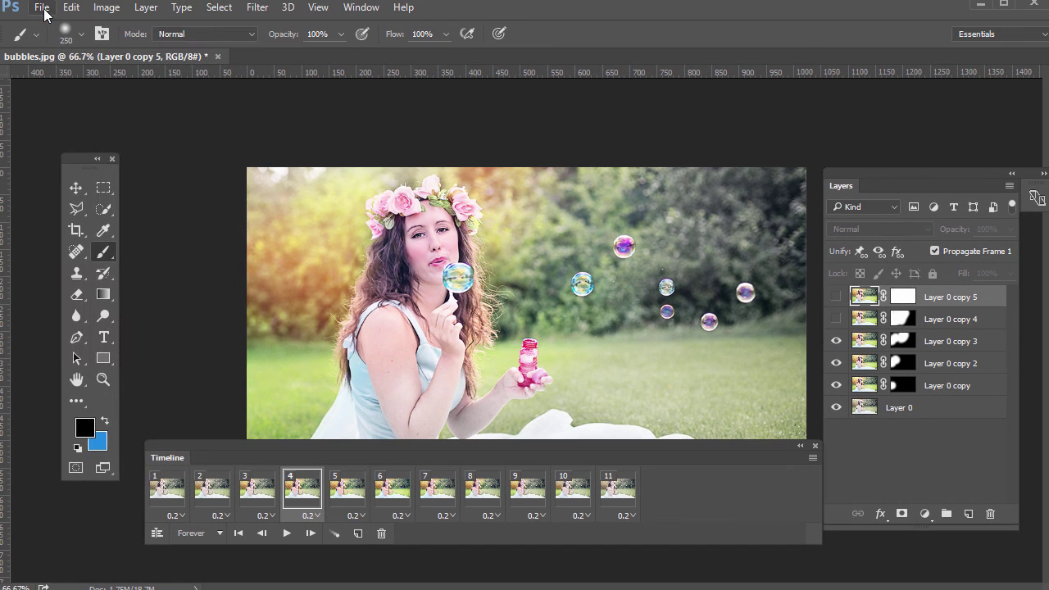
# - Open File > Export > Save for Web (Legacy)
pyautogui.click(41, 8)
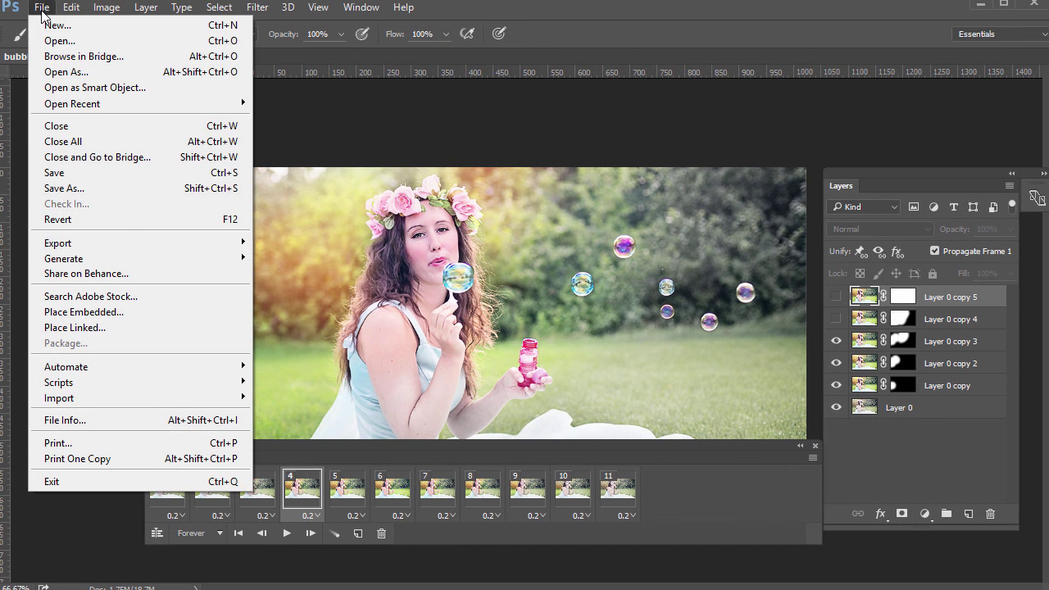
pyautogui.moveTo(119, 243)
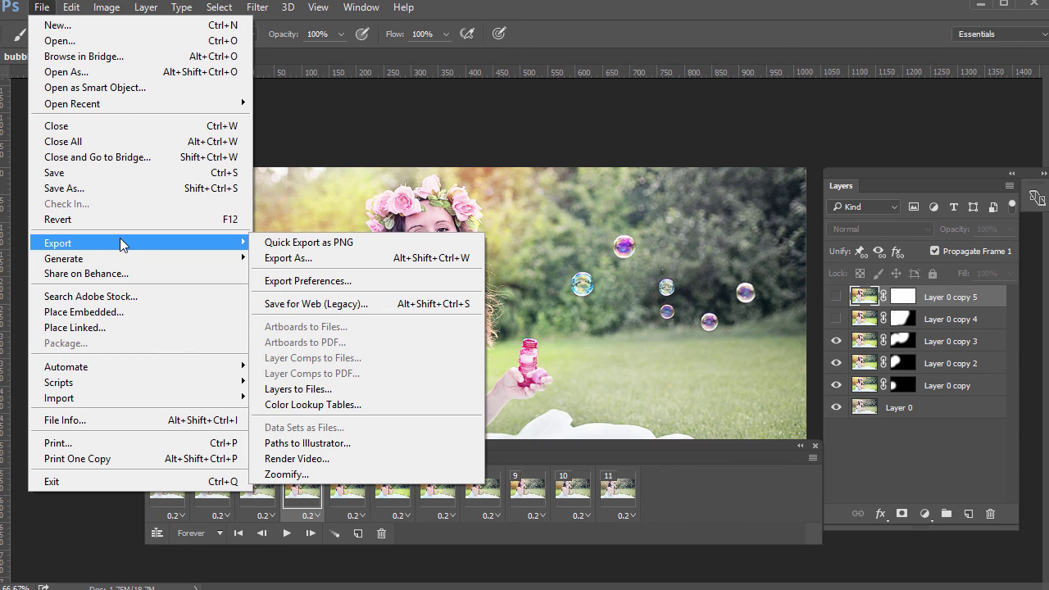
pyautogui.click(348, 308)
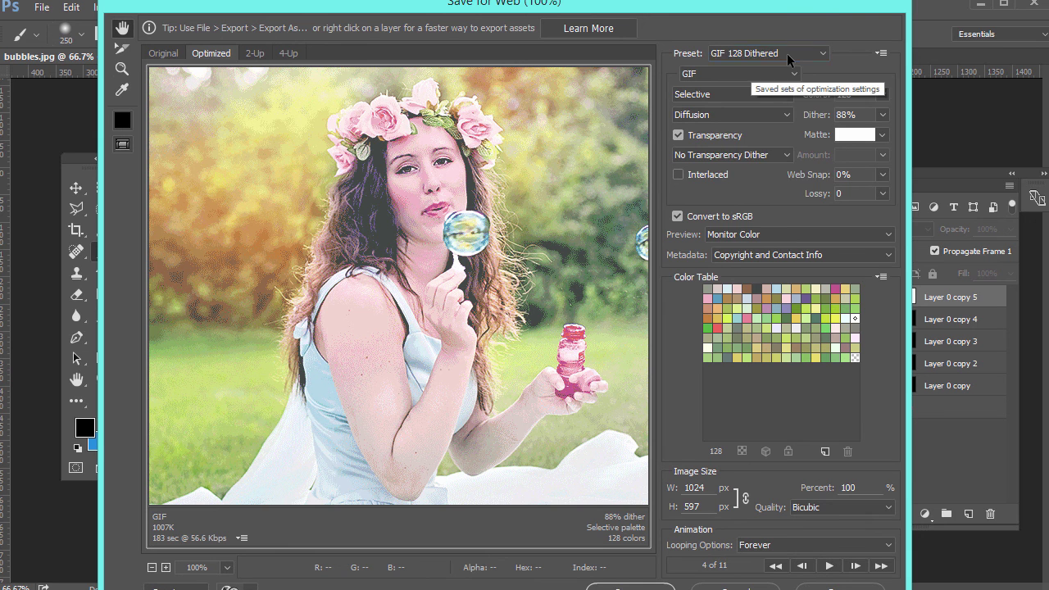
# - Keep the GIF 128 Dithered preset, preview the animation, and continue to saving
pyautogui.click(787, 53)
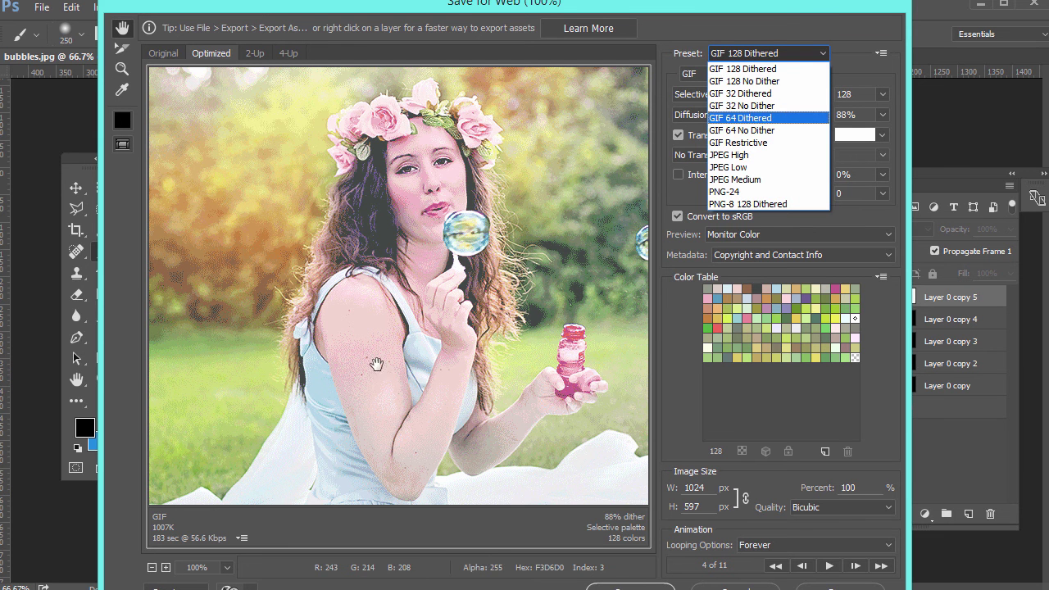
pyautogui.click(775, 13)
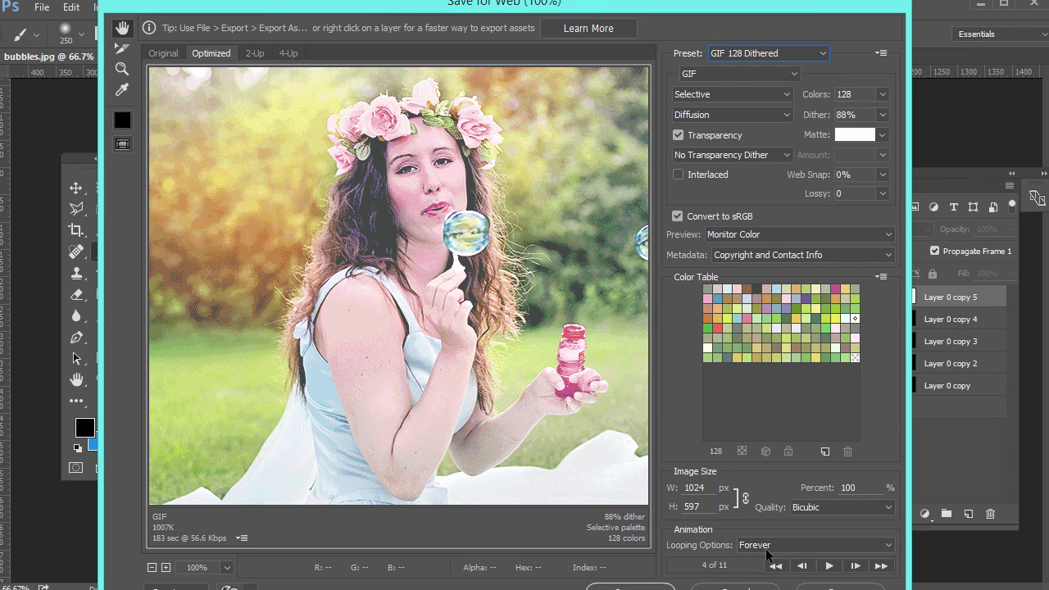
pyautogui.click(828, 566)
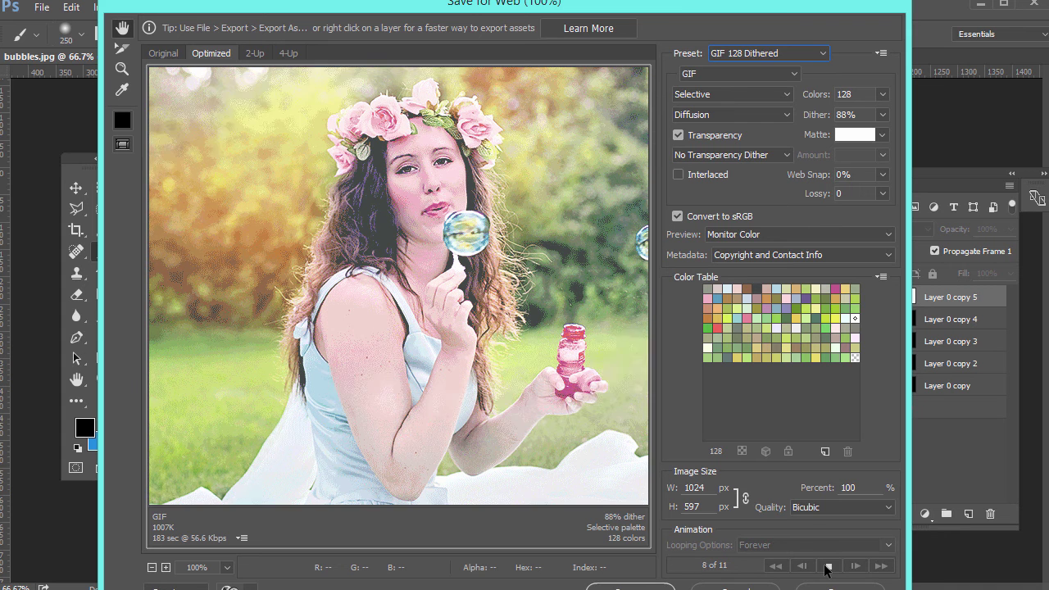
pyautogui.click(828, 566)
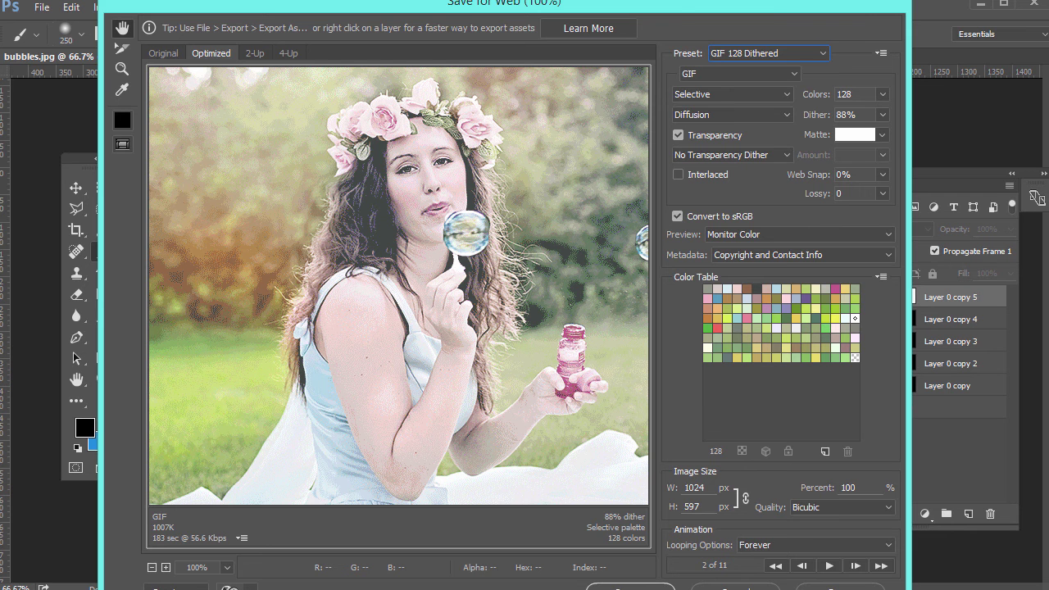
pyautogui.click(625, 585)
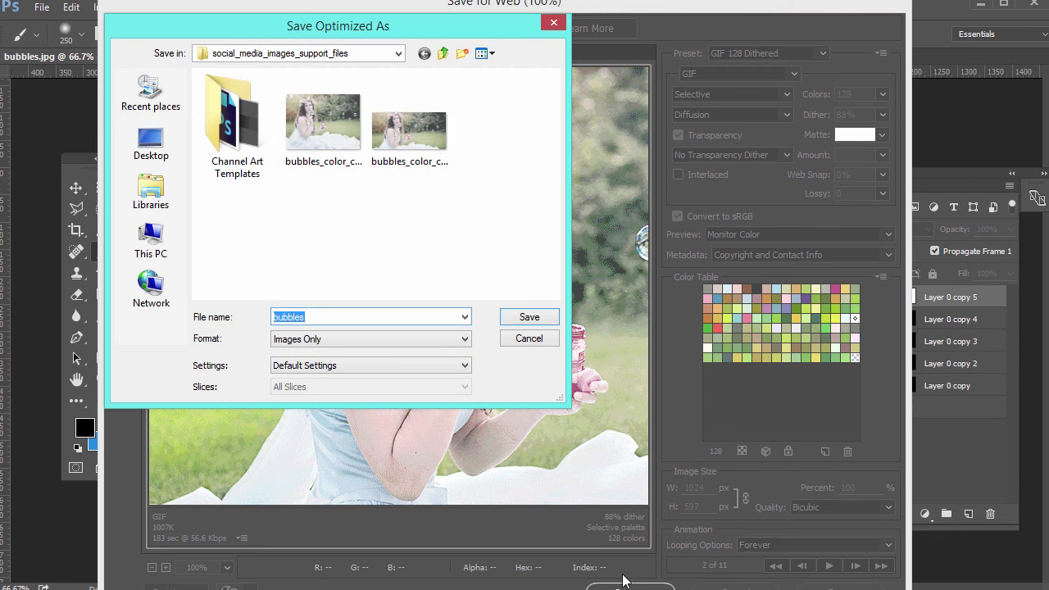
# - Save the GIF as bubbles_color_change_twitter.gif, replacing the existing file
pyautogui.click(402, 149)
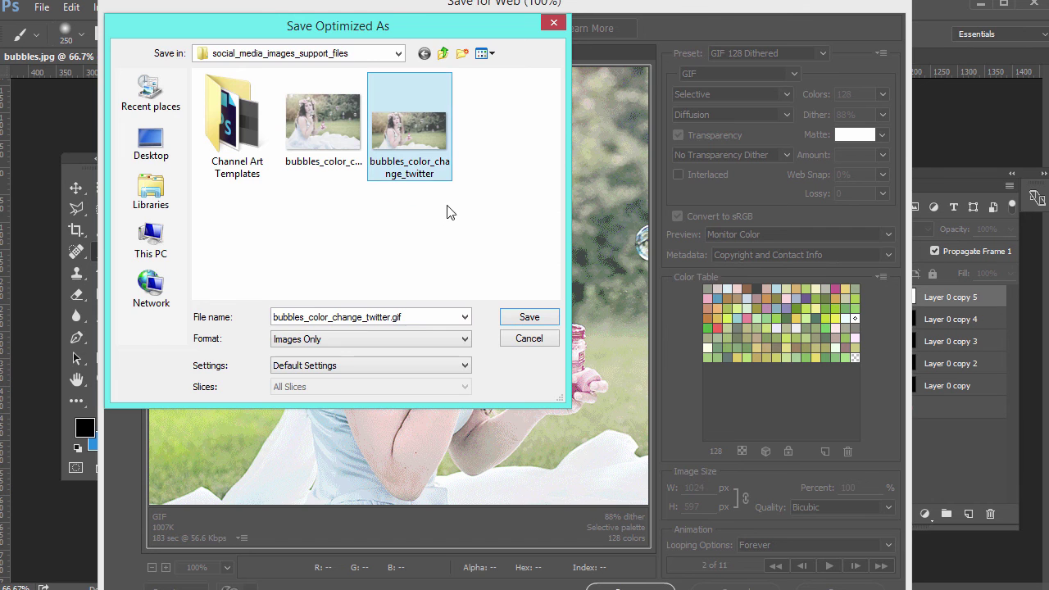
pyautogui.click(529, 318)
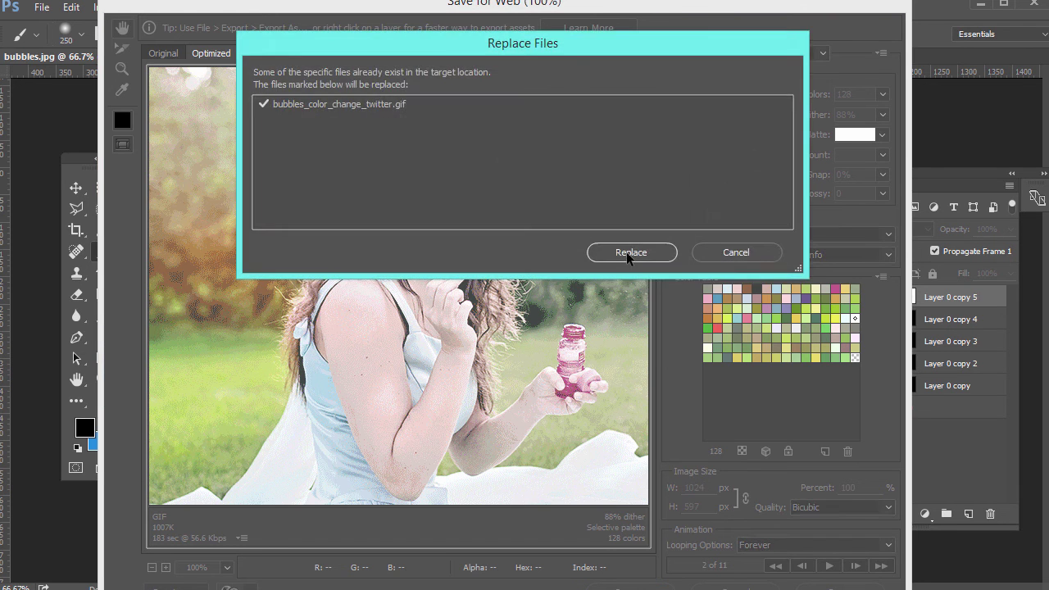
pyautogui.click(626, 252)
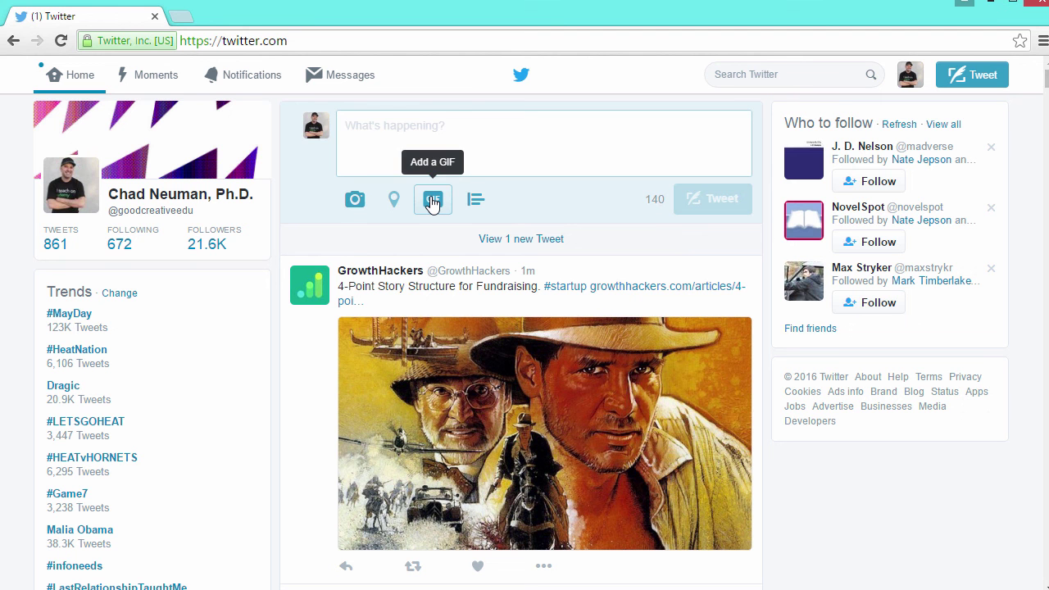
pyautogui.click(433, 201)
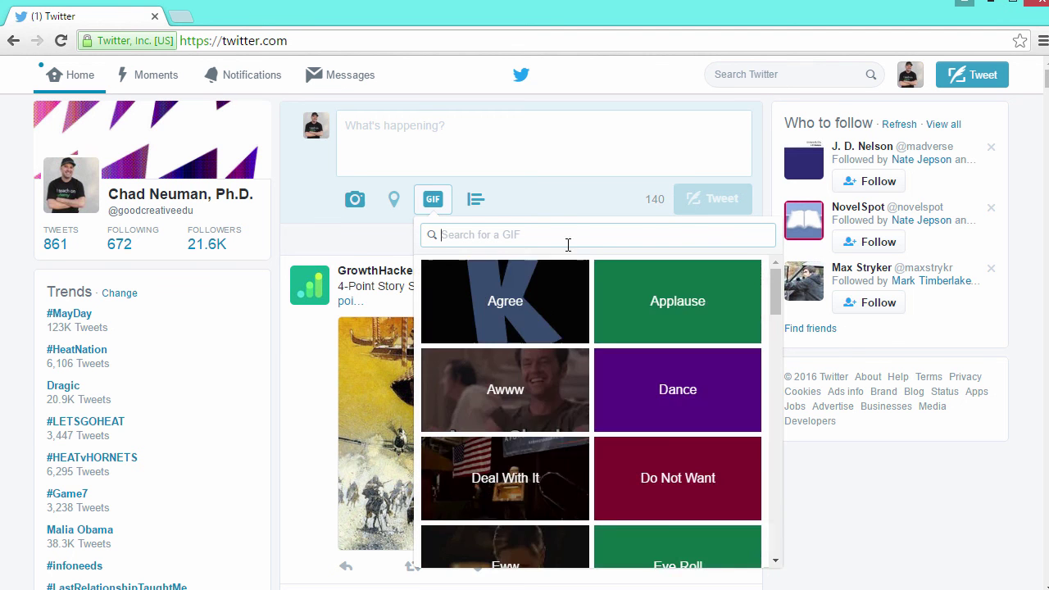
pyautogui.scroll(-5, 685, 345)
pyautogui.scroll(-10, 677, 365)
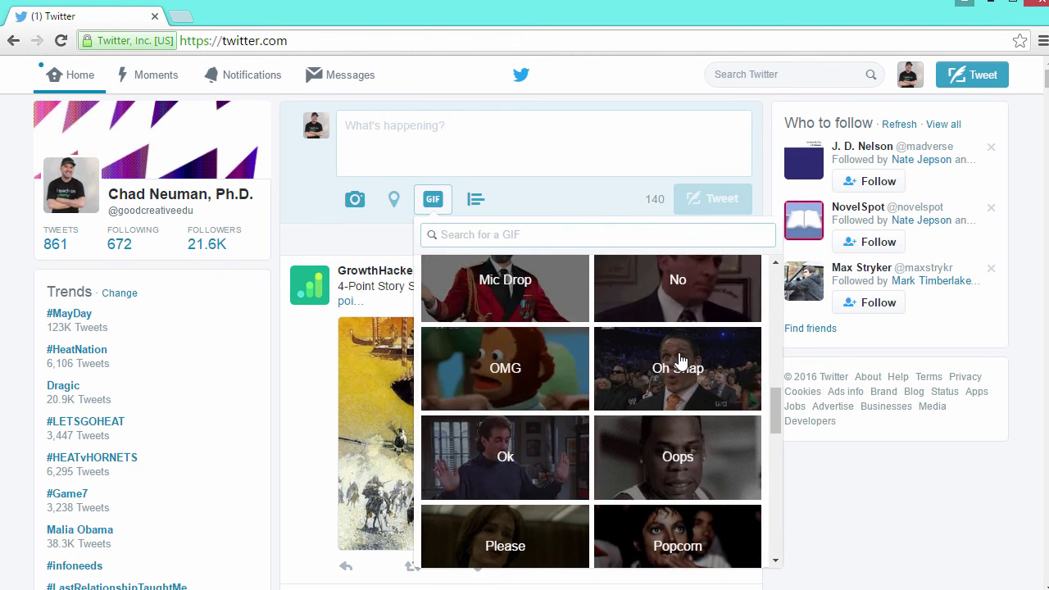
pyautogui.scroll(-5, 677, 360)
pyautogui.press('Escape')
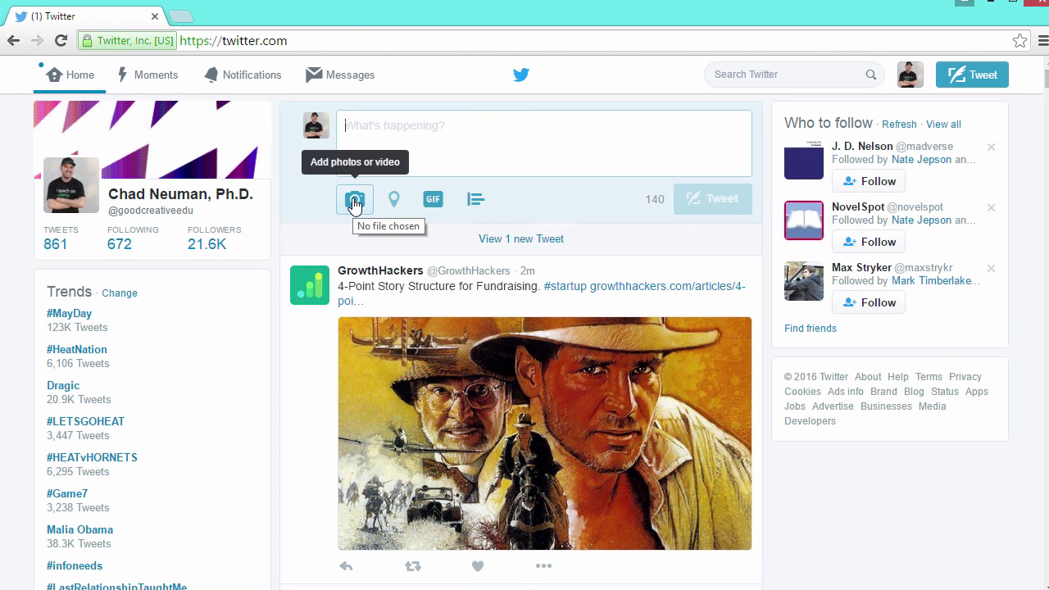
# - Attach bubbles_color_change_twitter.gif to the new tweet via the Add photos or video button
pyautogui.click(355, 203)
pyautogui.click(355, 201)
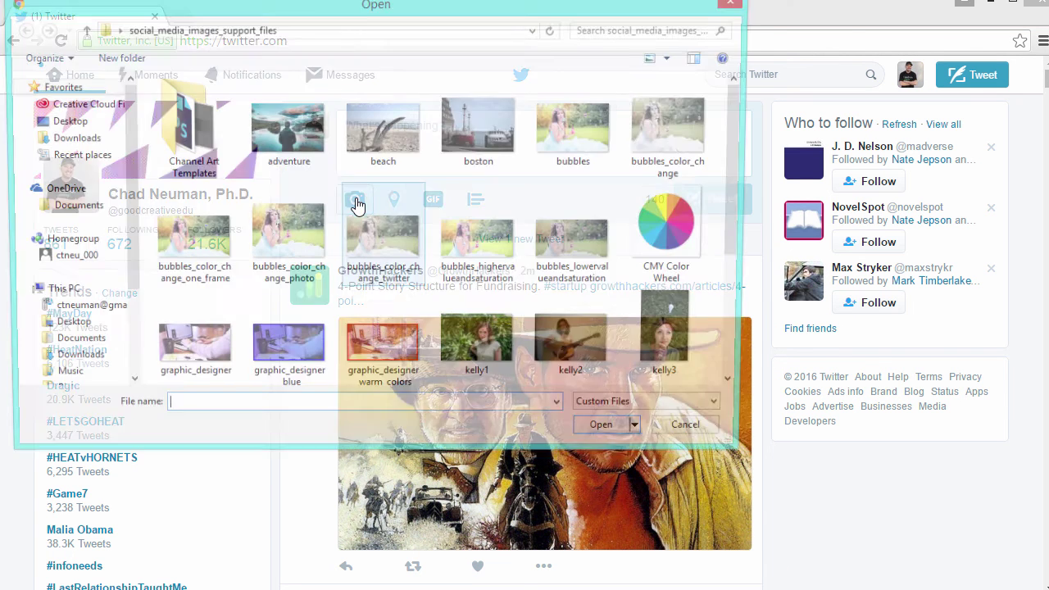
pyautogui.click(396, 229)
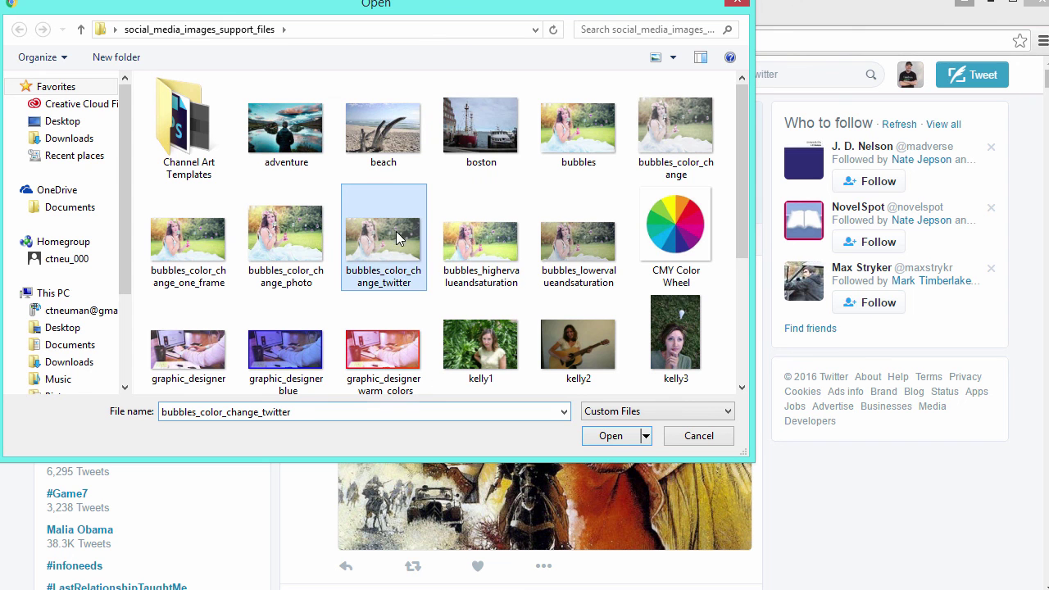
pyautogui.click(611, 436)
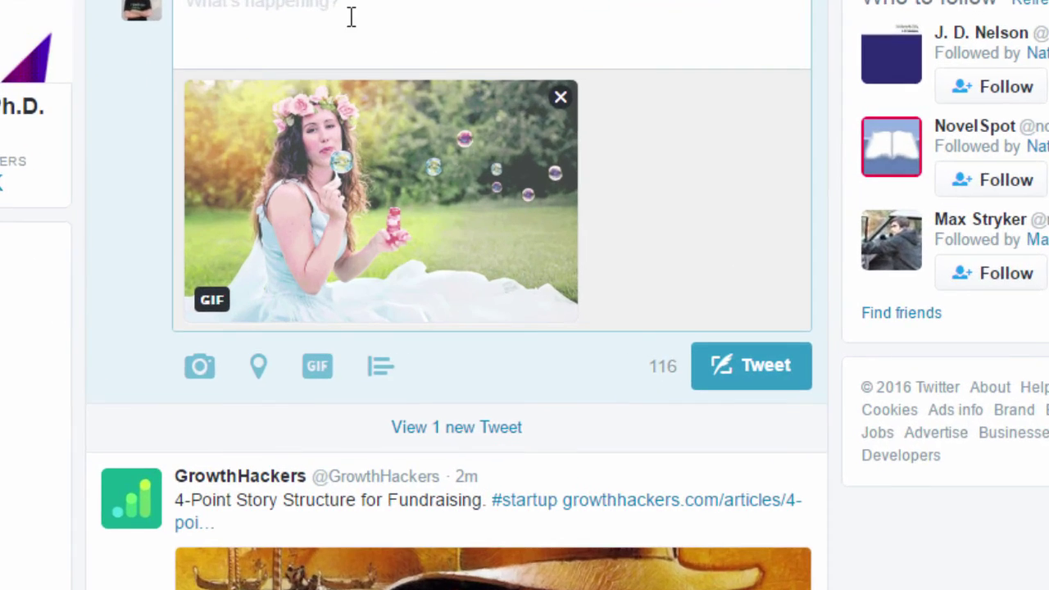